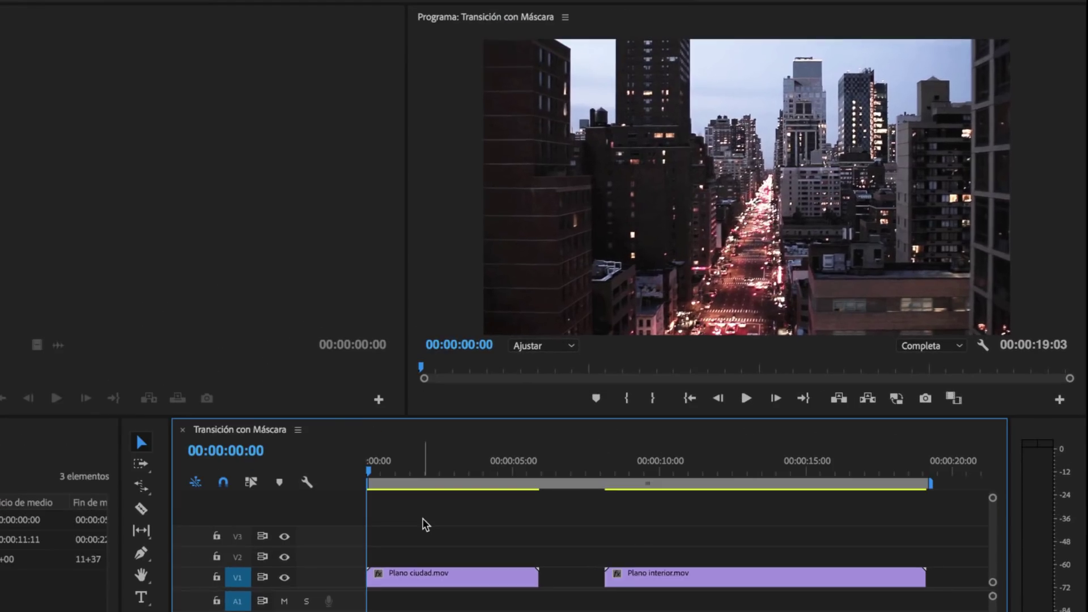
- Play and scrub through the sequence to preview it
{"action": "left_click", "coordinate": [743, 400]}
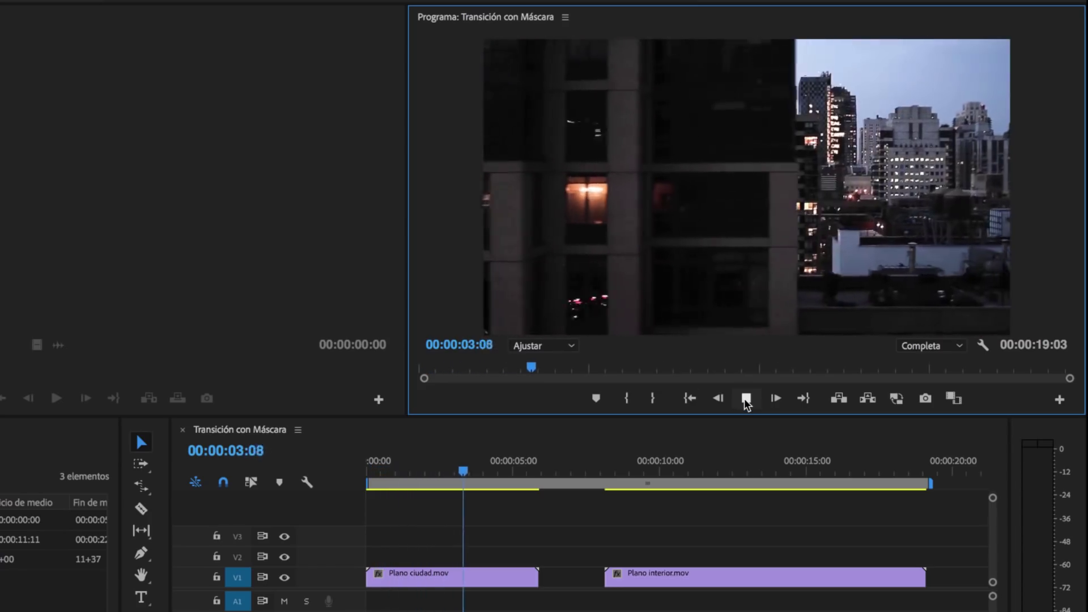
{"action": "left_click", "coordinate": [743, 398]}
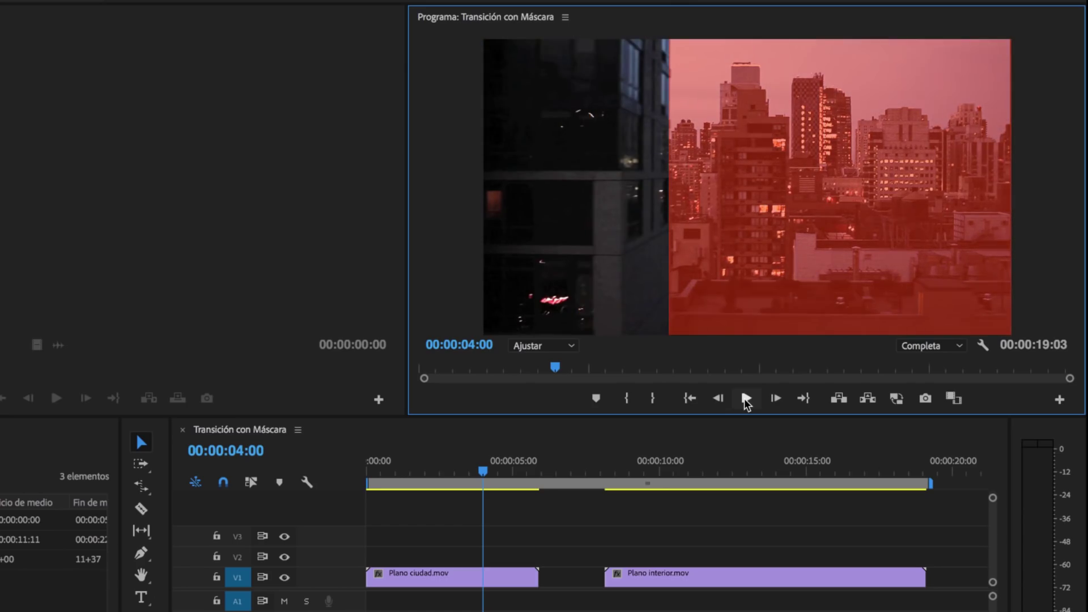
{"action": "left_click_drag", "start_coordinate": [483, 471], "coordinate": [749, 474]}
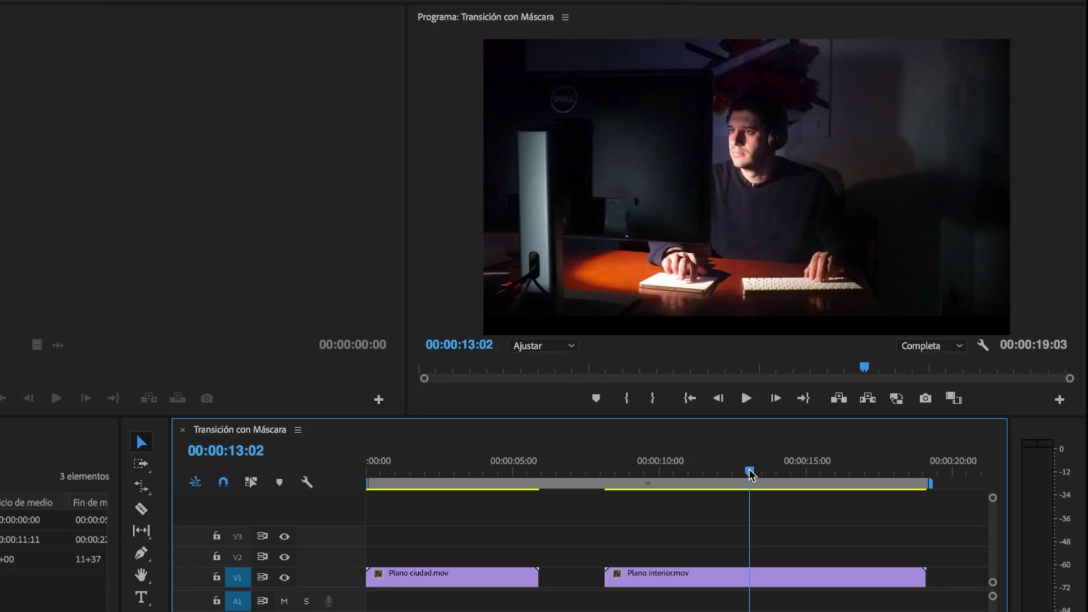
- Return the playhead near 00:00:03:00 and show Plano ciudad.mov's effect settings
{"action": "mouse_move", "coordinate": [749, 468]}
{"action": "left_mouse_down"}
{"action": "mouse_move", "coordinate": [435, 475]}
{"action": "mouse_move", "coordinate": [620, 465]}
{"action": "left_mouse_up"}
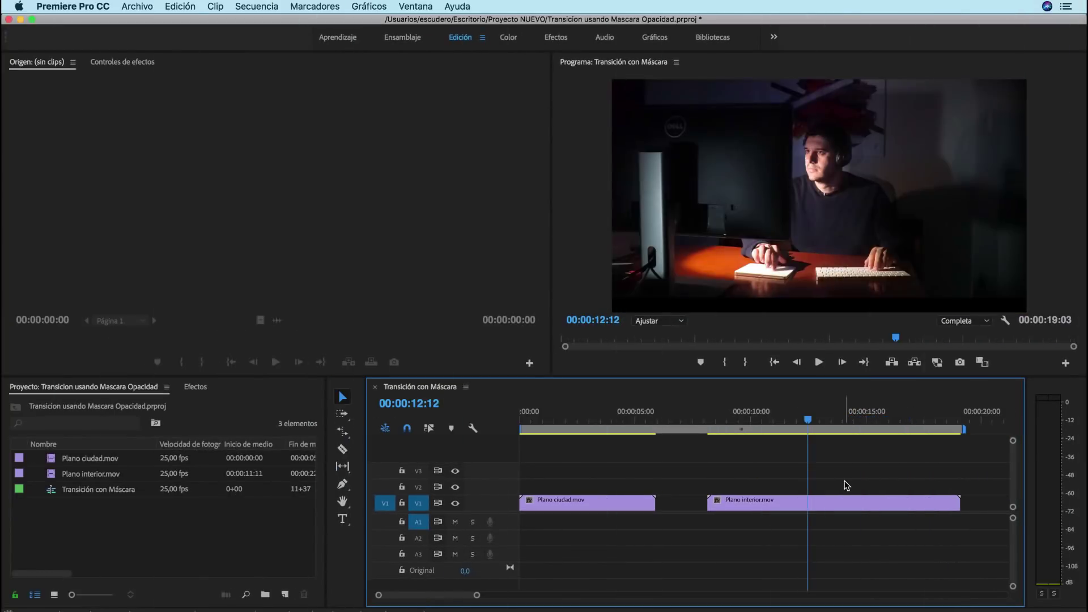
{"action": "left_click_drag", "start_coordinate": [808, 423], "coordinate": [592, 432]}
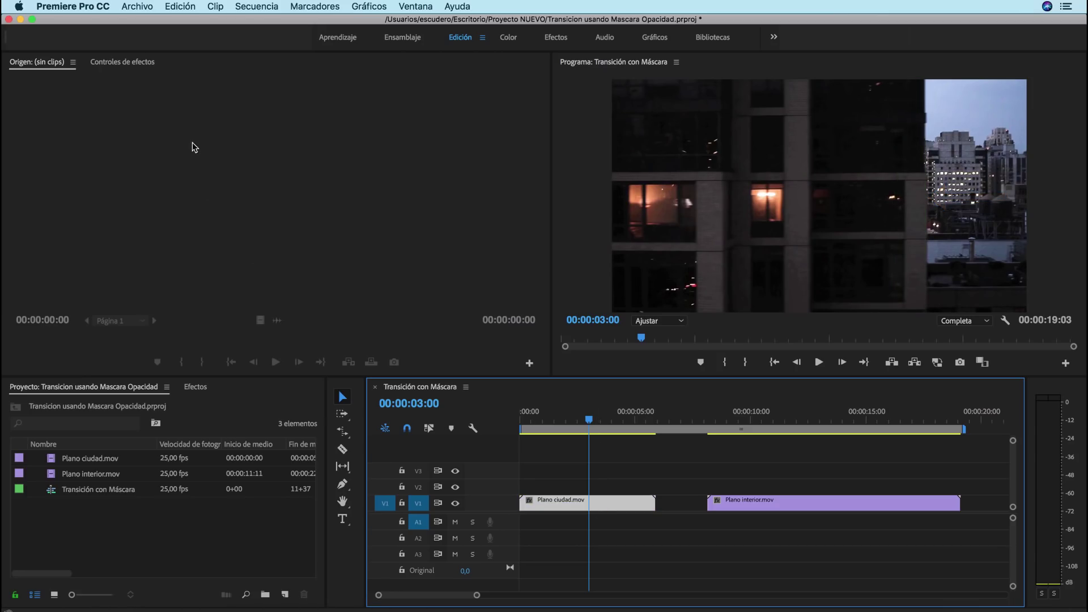
{"action": "left_click", "coordinate": [139, 64]}
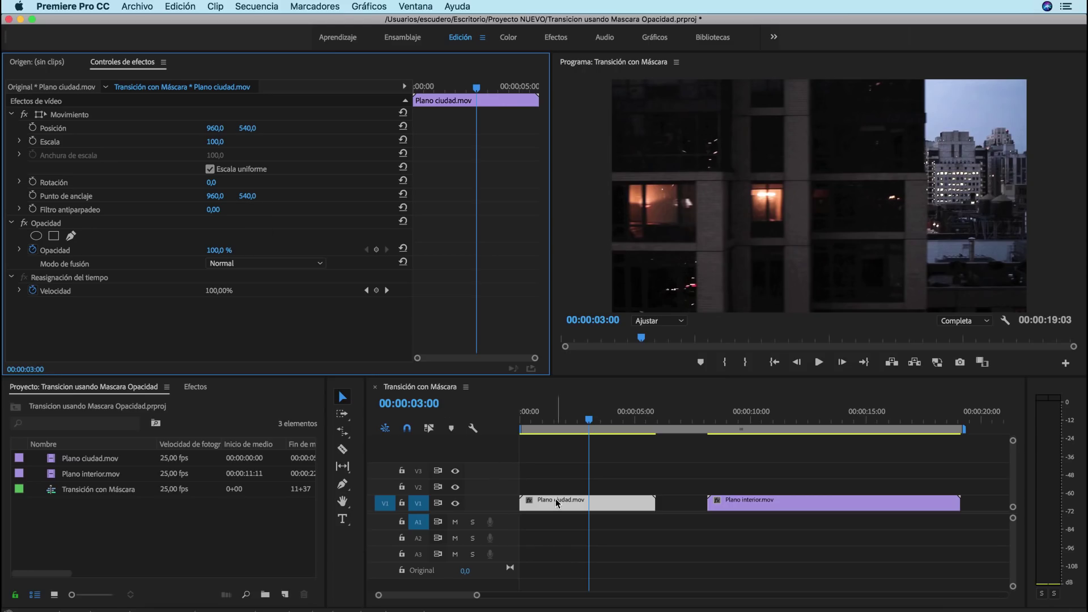
- Move Plano ciudad.mov up to V2, shift Plano interior.mov later on V1, and select Opacidad
{"action": "left_click_drag", "start_coordinate": [555, 498], "coordinate": [556, 491]}
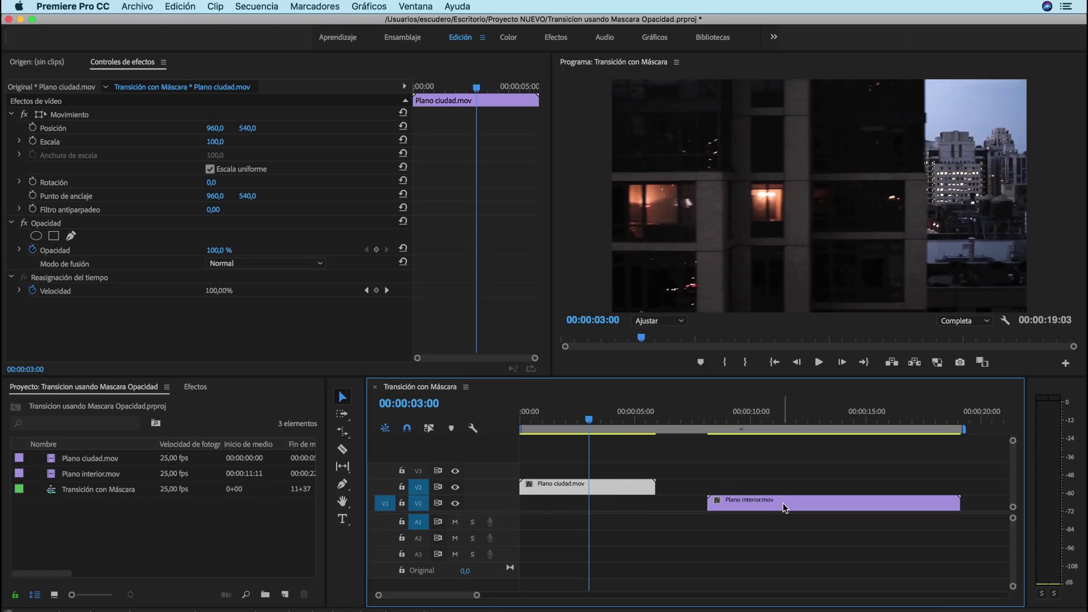
{"action": "left_click_drag", "start_coordinate": [784, 507], "coordinate": [750, 507]}
{"action": "mouse_move", "coordinate": [650, 507]}
{"action": "left_mouse_down"}
{"action": "mouse_move", "coordinate": [635, 508]}
{"action": "mouse_move", "coordinate": [796, 513]}
{"action": "left_mouse_up"}
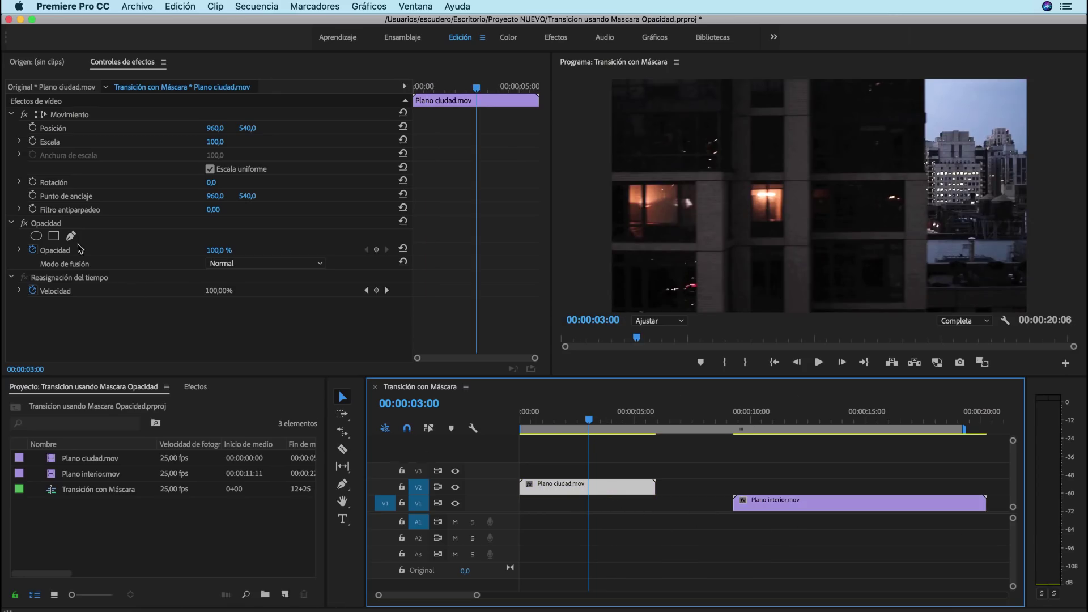
{"action": "left_click", "coordinate": [55, 226]}
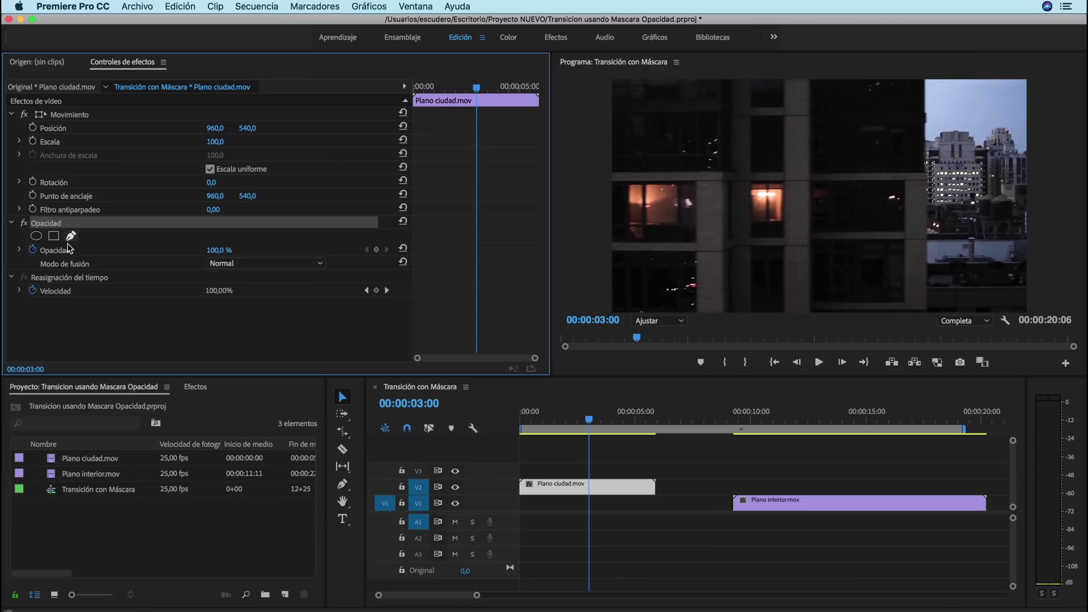
- Test the city clip's opacity, restore it to 100 %, and add a pen mask under Opacidad
{"action": "left_click", "coordinate": [20, 250]}
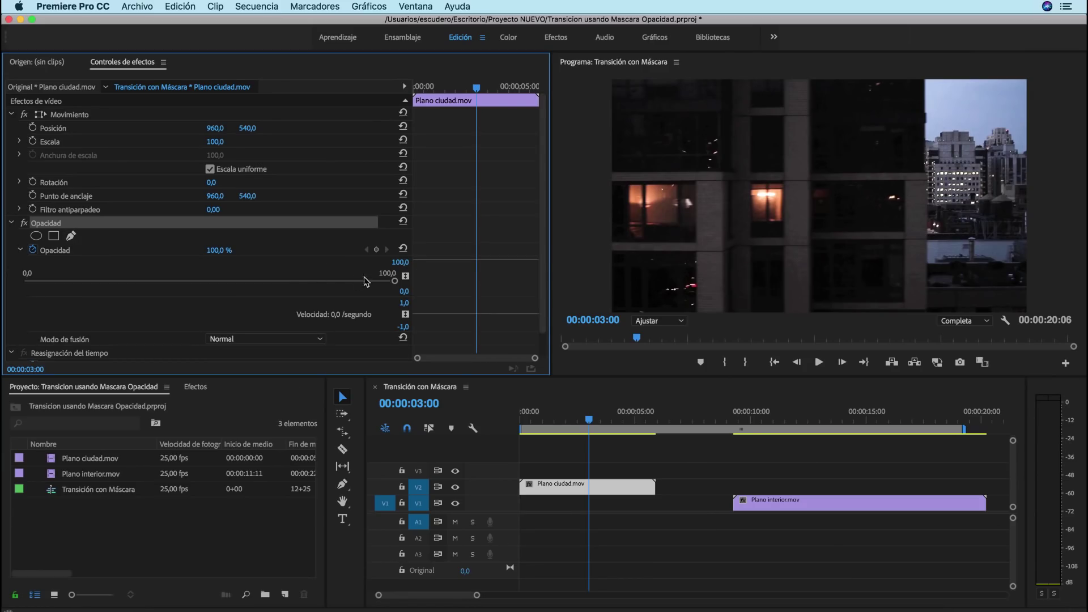
{"action": "left_click_drag", "start_coordinate": [394, 280], "coordinate": [109, 287]}
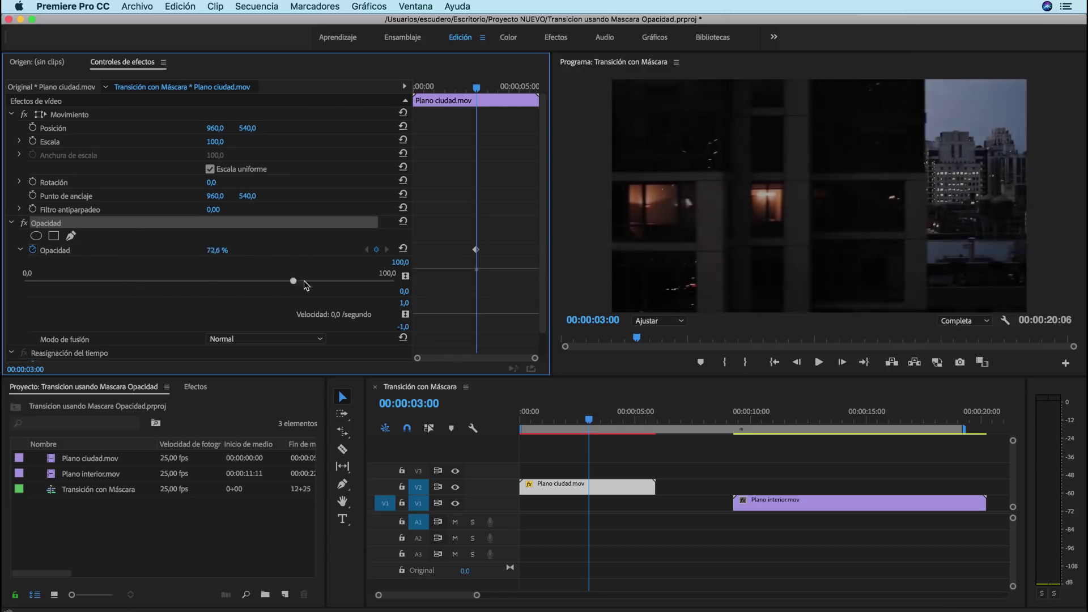
{"action": "left_click_drag", "start_coordinate": [109, 286], "coordinate": [394, 289]}
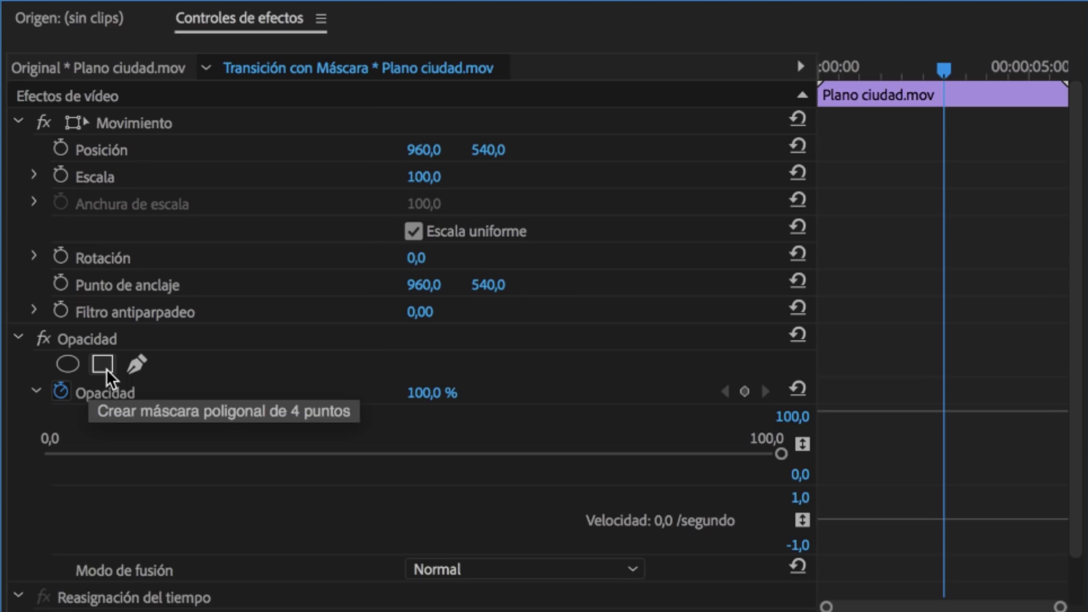
{"action": "left_click", "coordinate": [138, 365]}
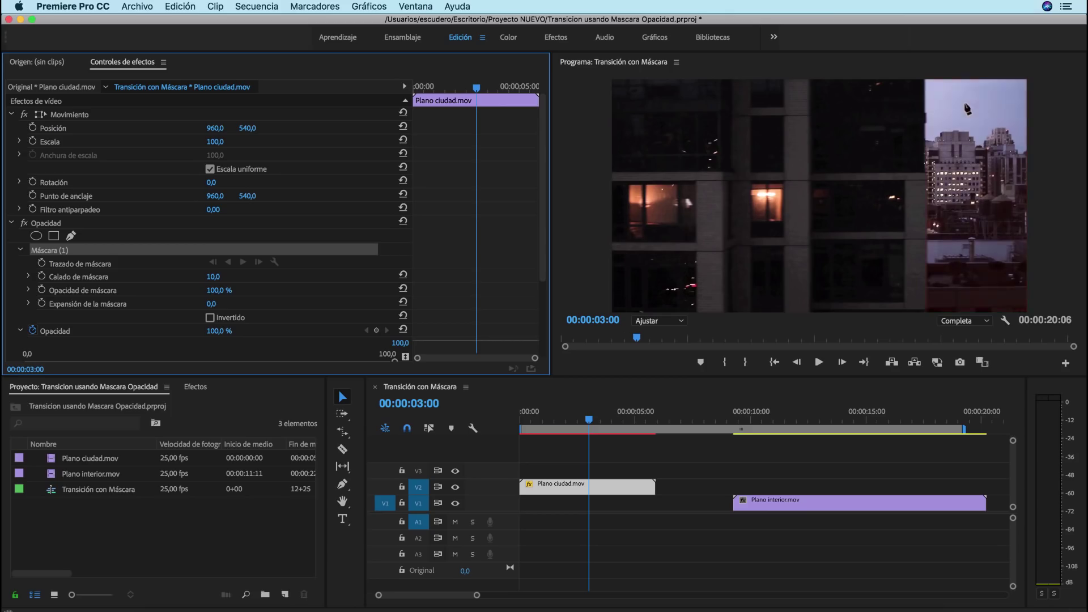
- At 50% Program zoom, trace a closed mask down the building edge and around the right side
{"action": "left_click", "coordinate": [683, 321]}
{"action": "left_click", "coordinate": [652, 380]}
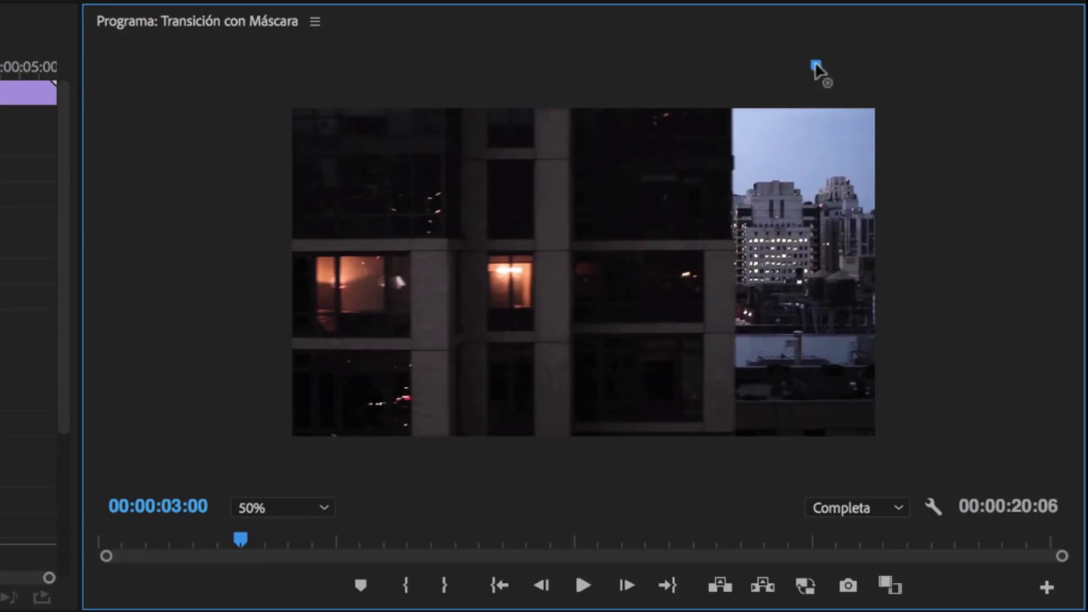
{"action": "left_click", "coordinate": [732, 111]}
{"action": "left_click", "coordinate": [731, 293]}
{"action": "left_click", "coordinate": [730, 454]}
{"action": "left_click", "coordinate": [874, 474]}
{"action": "left_click", "coordinate": [969, 431]}
{"action": "left_click", "coordinate": [946, 58]}
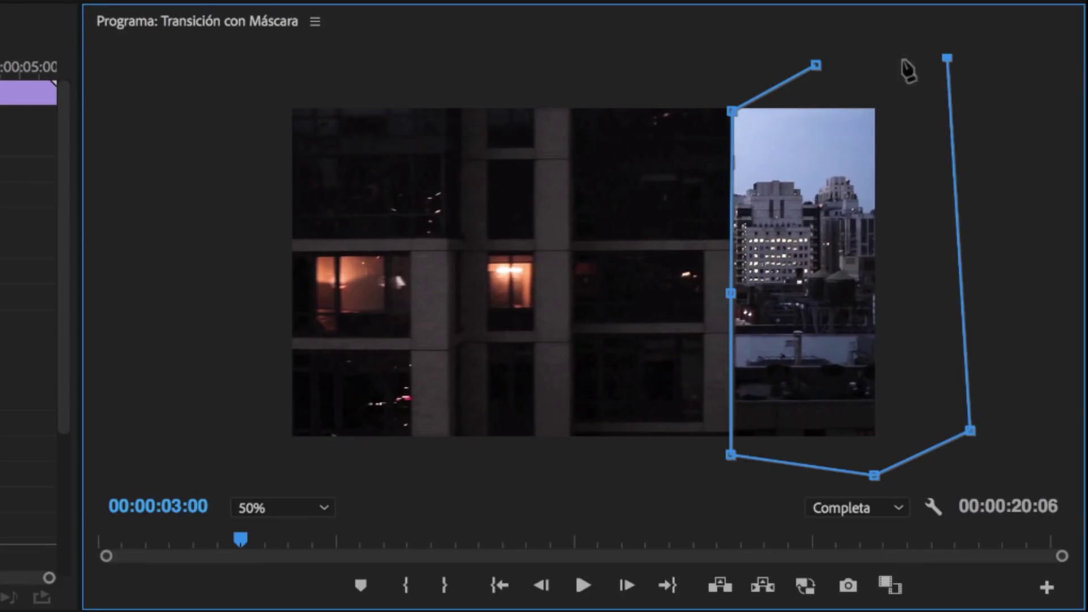
{"action": "left_click", "coordinate": [816, 65]}
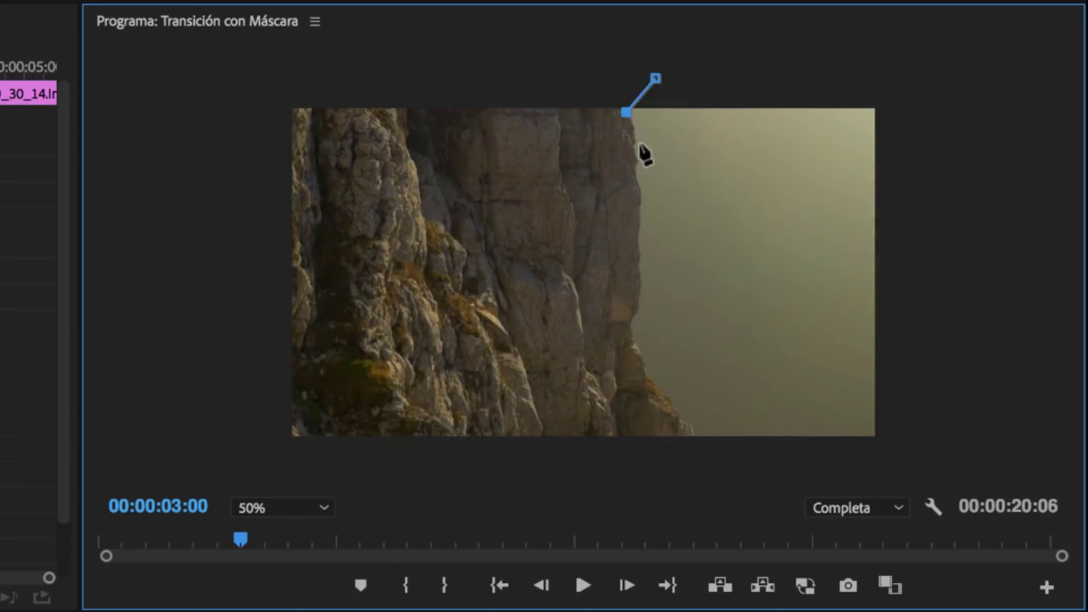
- Trace a closed pen mask down the rocky cliff edge and around the sky area
{"action": "left_click", "coordinate": [636, 180]}
{"action": "left_click", "coordinate": [637, 248]}
{"action": "left_click", "coordinate": [642, 287]}
{"action": "left_click", "coordinate": [634, 329]}
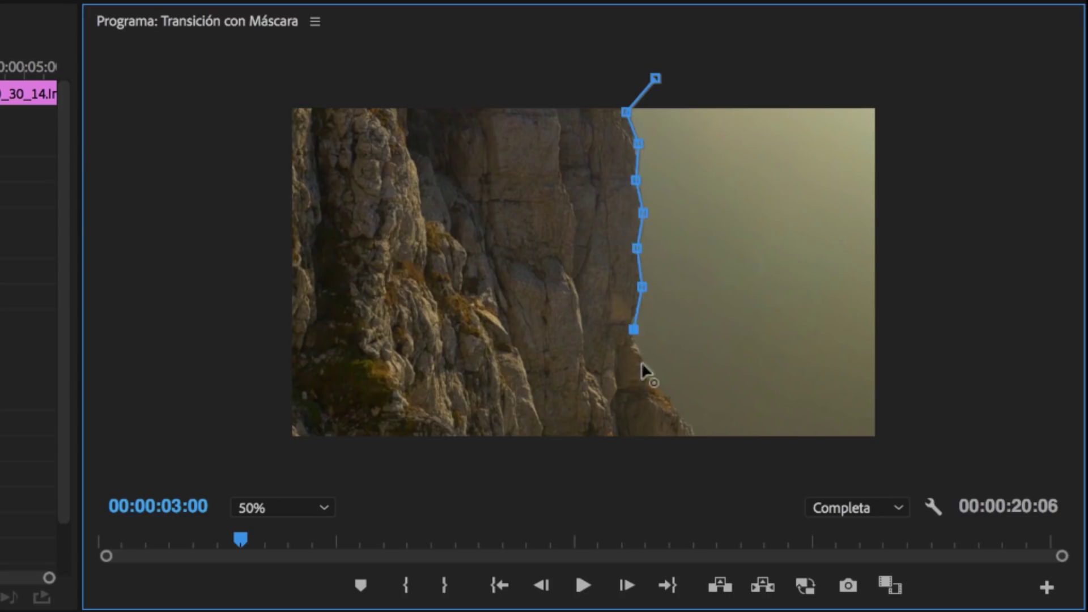
{"action": "left_click", "coordinate": [684, 428]}
{"action": "left_click", "coordinate": [884, 453]}
{"action": "left_click", "coordinate": [912, 260]}
{"action": "left_click", "coordinate": [884, 66]}
{"action": "left_click", "coordinate": [655, 79]}
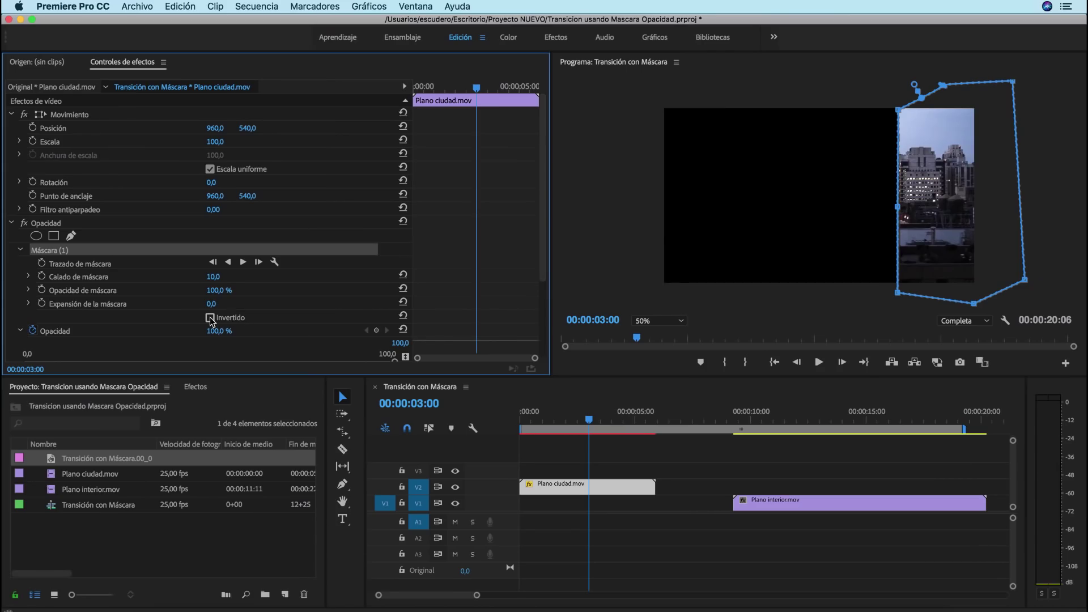
- Invert Máscara (1) and slide Plano interior.mov earlier on V1 beneath the city clip
{"action": "left_click", "coordinate": [210, 318]}
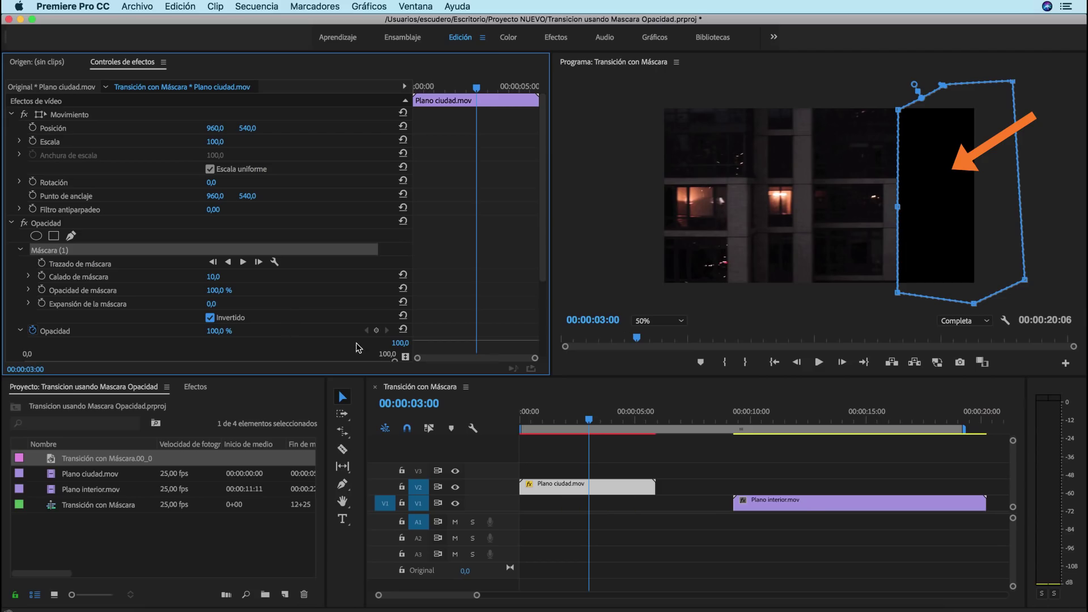
{"action": "left_click", "coordinate": [786, 506]}
{"action": "left_click_drag", "start_coordinate": [787, 506], "coordinate": [617, 506]}
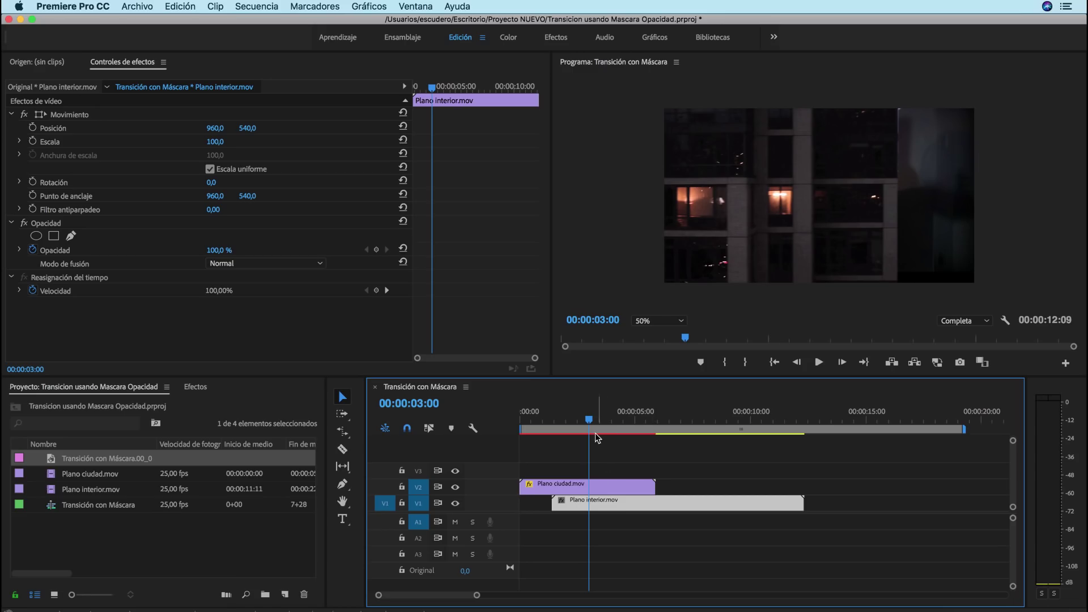
- At 00:00:02:24, select the city clip's Máscara (1) and set its first mask path keyframe
{"action": "mouse_move", "coordinate": [590, 422]}
{"action": "left_mouse_down"}
{"action": "mouse_move", "coordinate": [621, 424]}
{"action": "mouse_move", "coordinate": [588, 425]}
{"action": "left_mouse_up"}
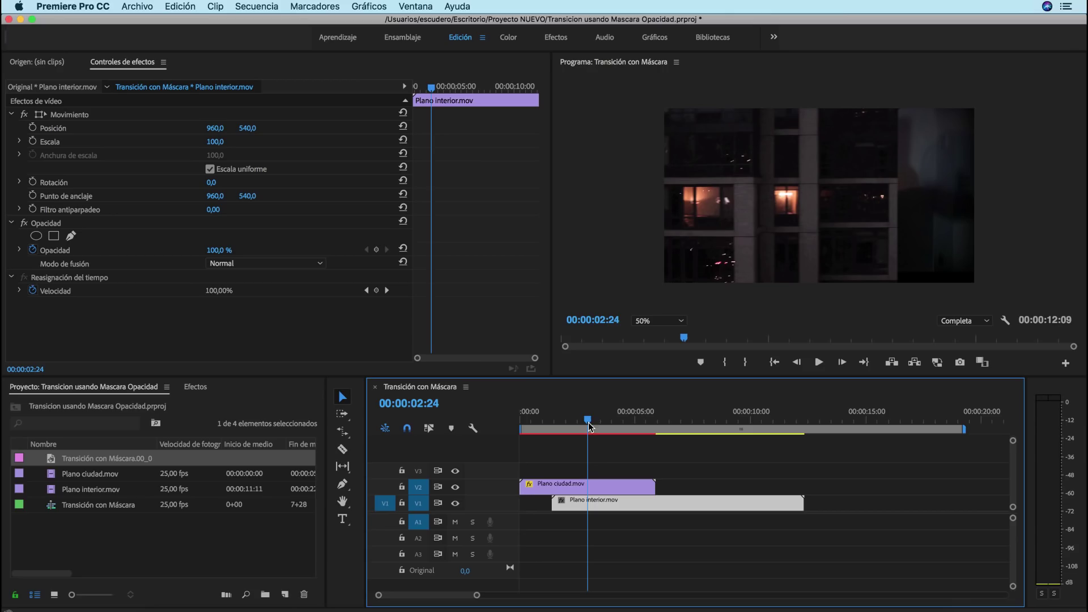
{"action": "left_click", "coordinate": [600, 485]}
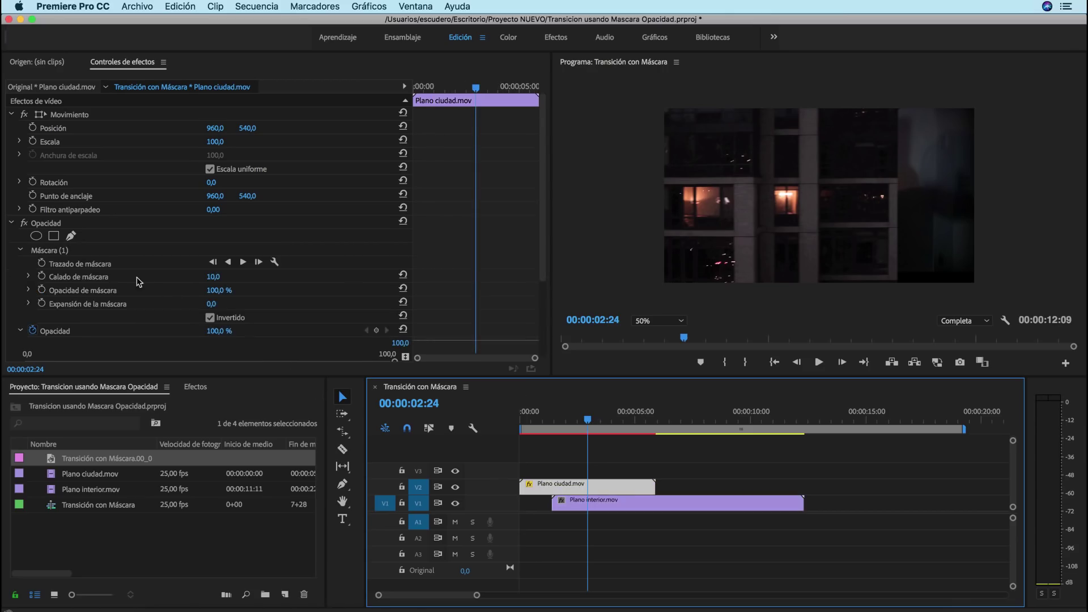
{"action": "left_click", "coordinate": [49, 254]}
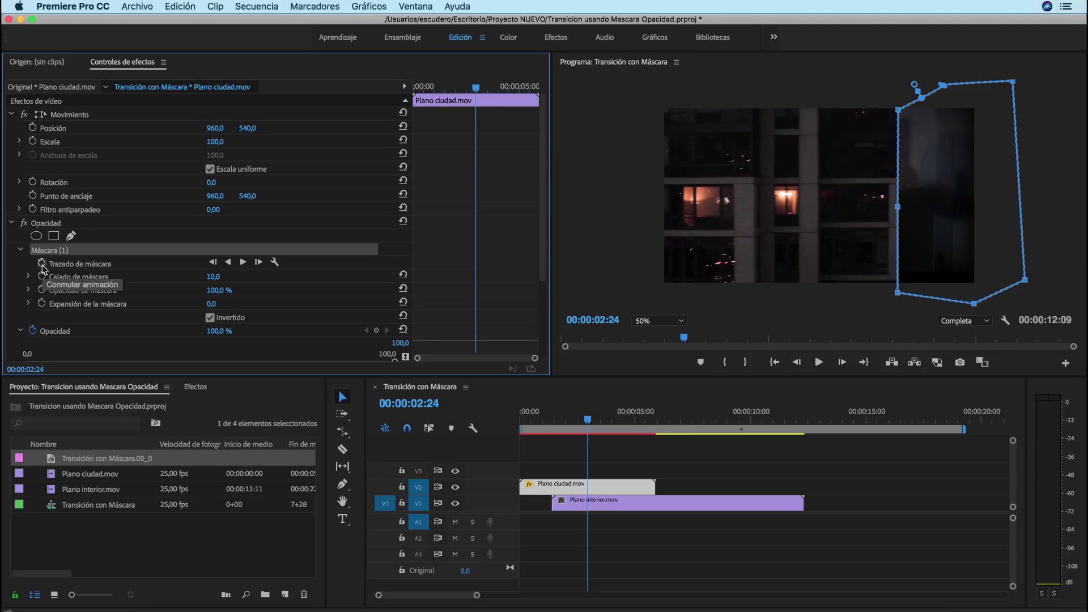
{"action": "left_click", "coordinate": [41, 263]}
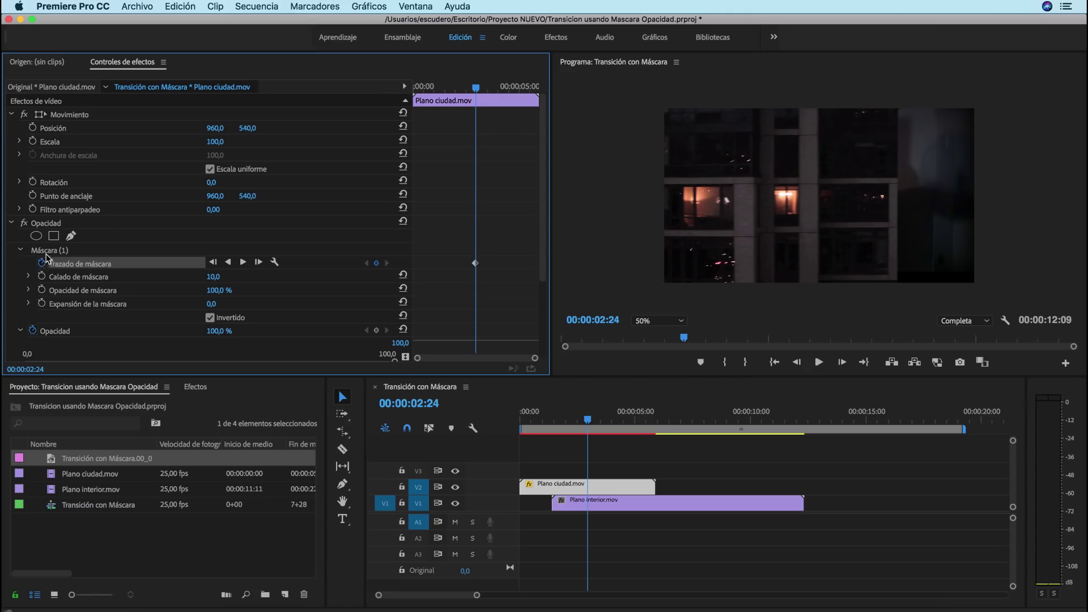
- Advance four frames and align the mask's left edge with the building edge
{"action": "left_click", "coordinate": [47, 254]}
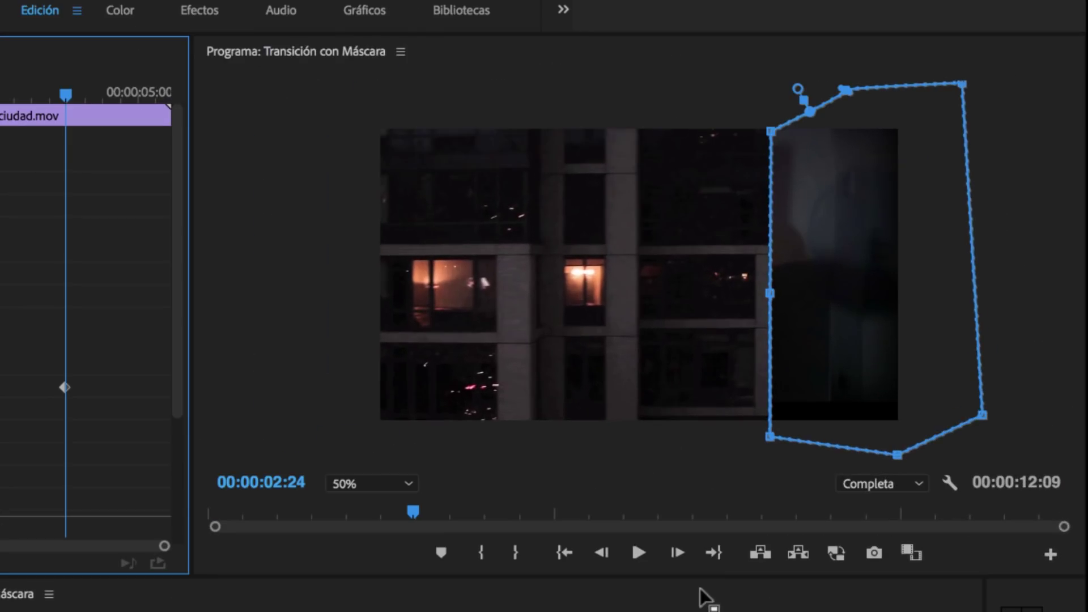
{"action": "left_click", "coordinate": [681, 561]}
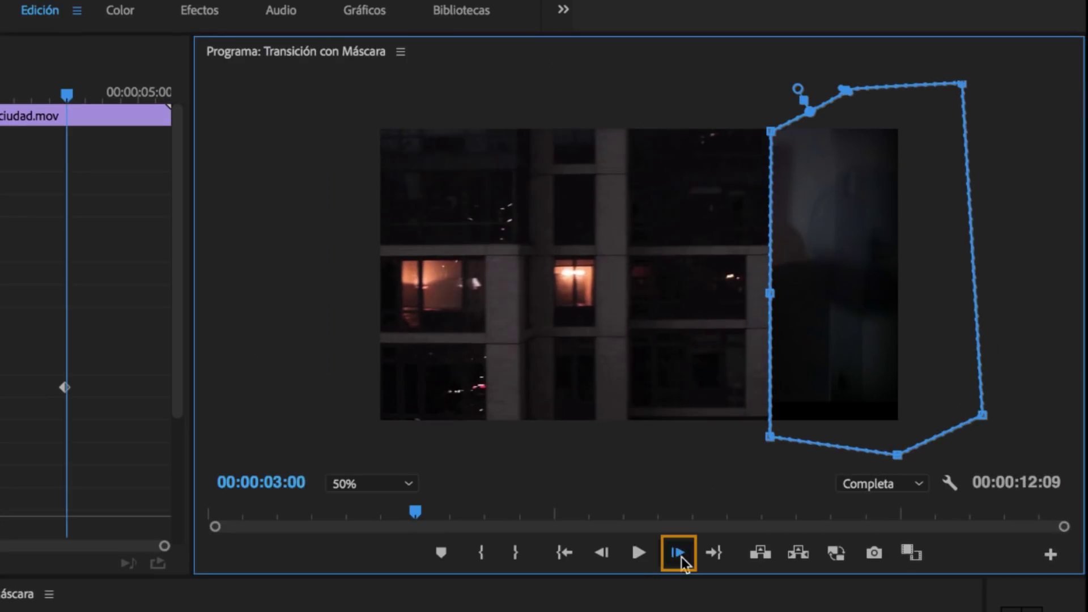
{"action": "left_click", "coordinate": [681, 561]}
{"action": "left_click", "coordinate": [682, 562]}
{"action": "left_click", "coordinate": [681, 561]}
{"action": "left_click", "coordinate": [682, 561]}
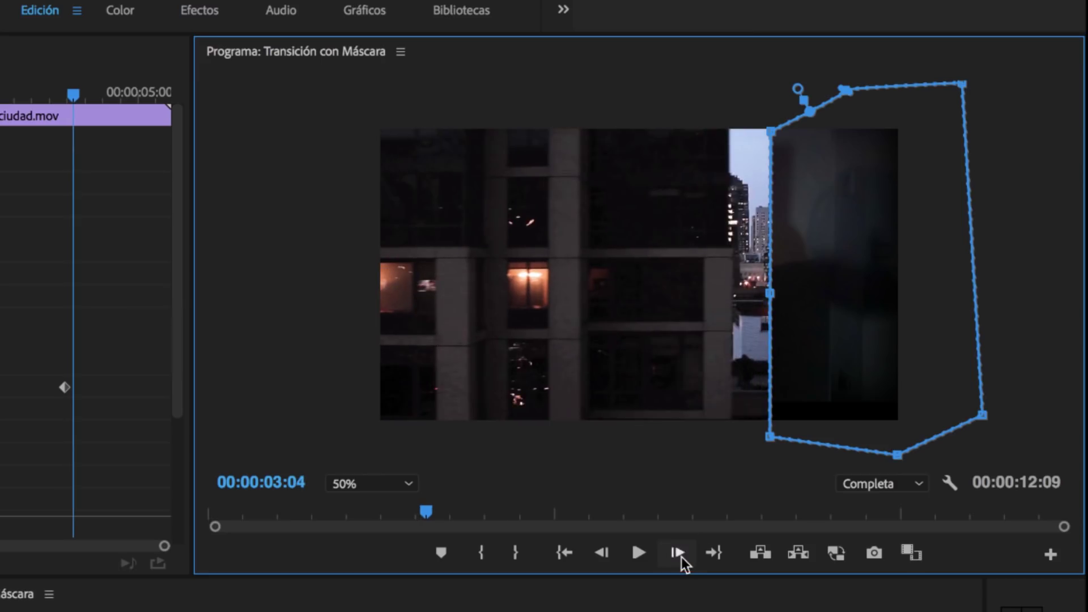
{"action": "left_click_drag", "start_coordinate": [771, 132], "coordinate": [728, 119]}
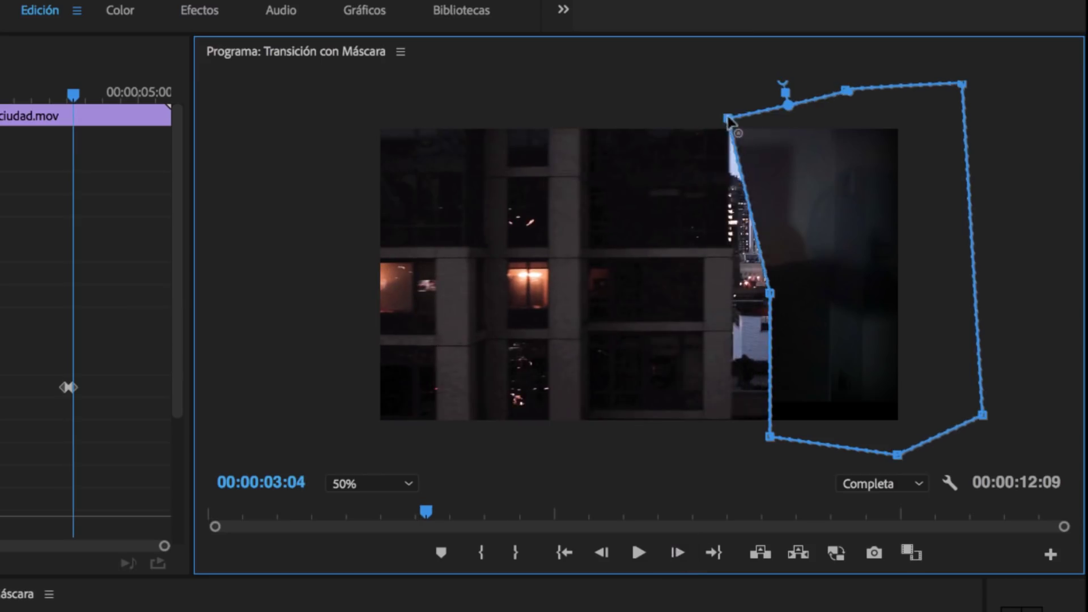
{"action": "left_click_drag", "start_coordinate": [770, 293], "coordinate": [728, 308]}
{"action": "left_click_drag", "start_coordinate": [770, 436], "coordinate": [727, 454]}
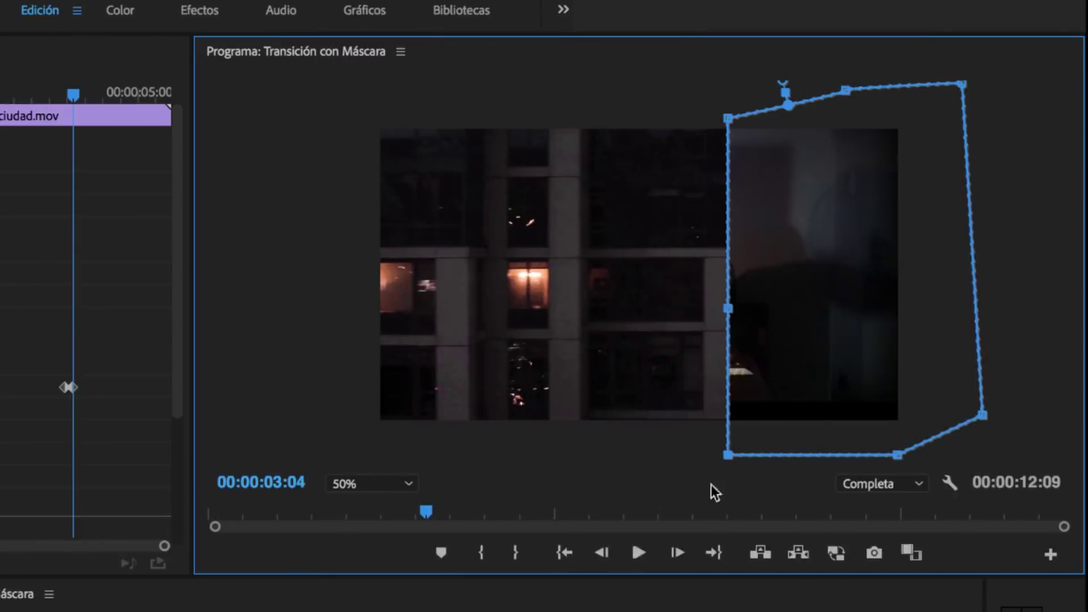
- Advance five more frames, move the mask's left edge further left, and step ahead again
{"action": "left_click", "coordinate": [678, 552]}
{"action": "left_click", "coordinate": [679, 552]}
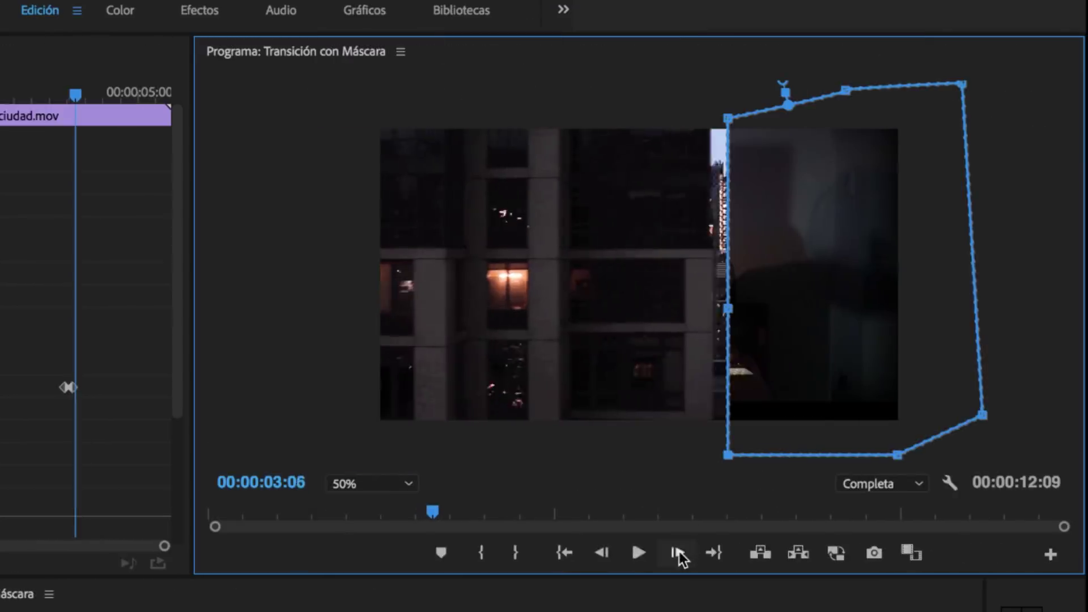
{"action": "left_click", "coordinate": [679, 551]}
{"action": "left_click", "coordinate": [679, 552]}
{"action": "left_click", "coordinate": [679, 549]}
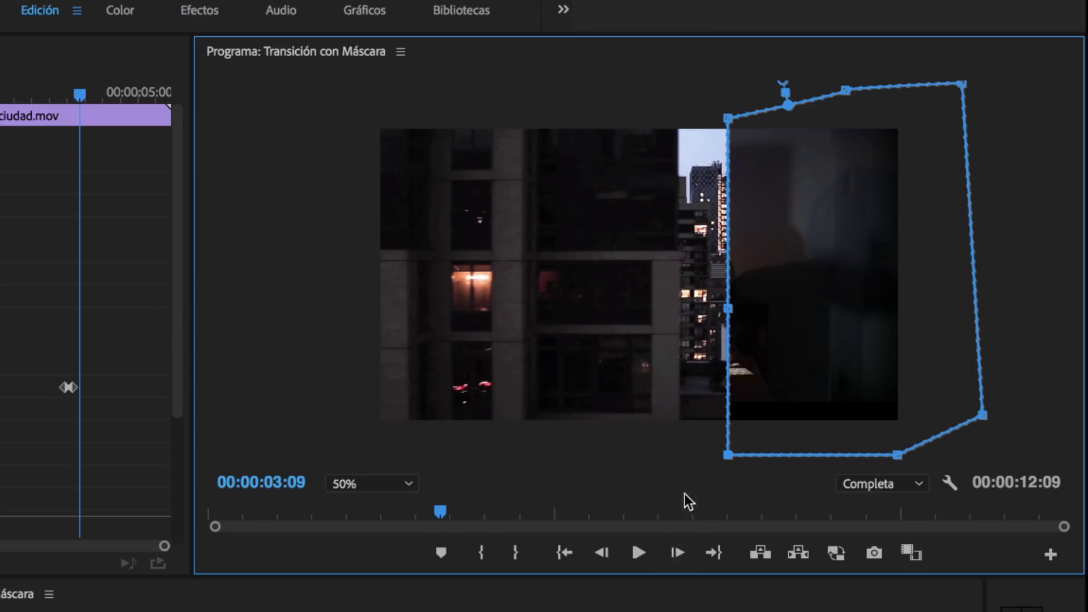
{"action": "left_click_drag", "start_coordinate": [727, 118], "coordinate": [669, 99]}
{"action": "left_click_drag", "start_coordinate": [727, 308], "coordinate": [678, 310]}
{"action": "left_click_drag", "start_coordinate": [728, 454], "coordinate": [677, 457]}
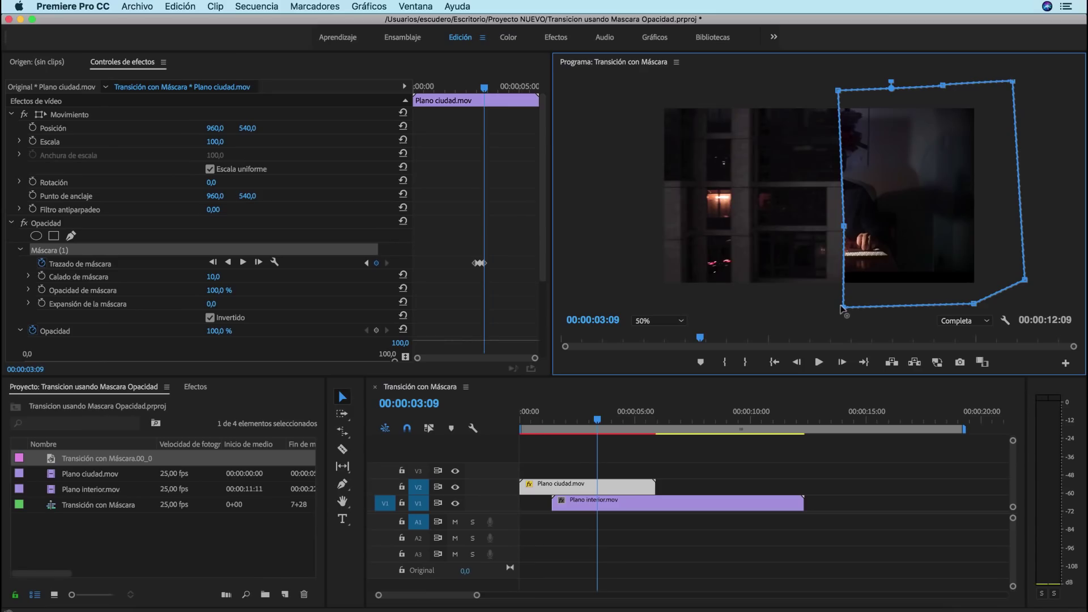
{"action": "double_click", "coordinate": [842, 362]}
{"action": "double_click", "coordinate": [841, 362]}
{"action": "left_click", "coordinate": [842, 362]}
- Shift the mask's left vertices leftward over the next frames as the building edge moves
{"action": "left_click_drag", "start_coordinate": [838, 90], "coordinate": [806, 87]}
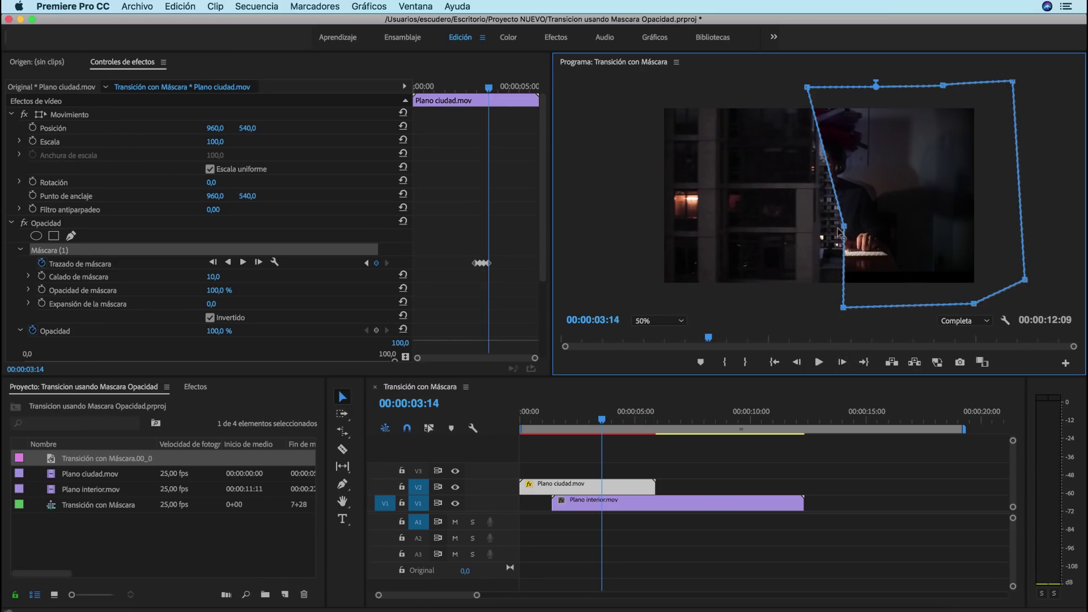
{"action": "left_click_drag", "start_coordinate": [843, 226], "coordinate": [813, 243]}
{"action": "left_click_drag", "start_coordinate": [843, 307], "coordinate": [813, 301]}
{"action": "double_click", "coordinate": [842, 362]}
- Keep stepping forward, moving the left vertices further left on each frame
{"action": "double_click", "coordinate": [841, 361]}
{"action": "left_click", "coordinate": [841, 361]}
{"action": "left_click_drag", "start_coordinate": [807, 87], "coordinate": [777, 85]}
{"action": "left_click_drag", "start_coordinate": [813, 243], "coordinate": [772, 244]}
{"action": "left_click_drag", "start_coordinate": [812, 302], "coordinate": [781, 296]}
{"action": "double_click", "coordinate": [842, 361]}
{"action": "double_click", "coordinate": [841, 361]}
{"action": "left_click", "coordinate": [842, 362]}
{"action": "left_click_drag", "start_coordinate": [777, 85], "coordinate": [749, 86]}
{"action": "left_click_drag", "start_coordinate": [772, 243], "coordinate": [751, 244]}
{"action": "left_click_drag", "start_coordinate": [781, 296], "coordinate": [754, 304]}
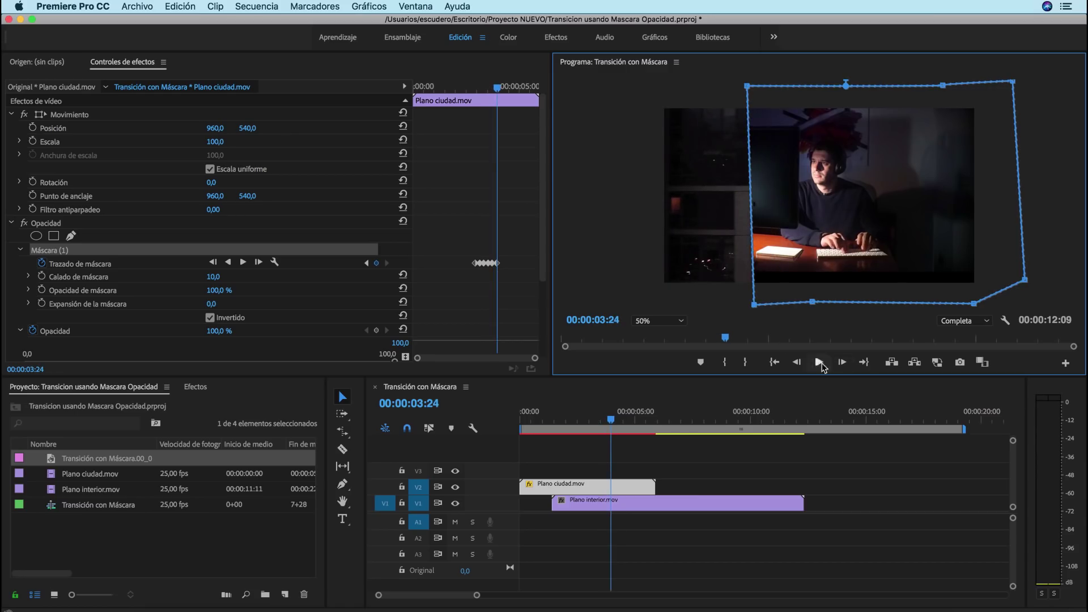
{"action": "double_click", "coordinate": [842, 362]}
- Extend the mask past the frame's left edge, then scrub the timeline back to review
{"action": "double_click", "coordinate": [841, 362]}
{"action": "left_click", "coordinate": [842, 362]}
{"action": "left_click_drag", "start_coordinate": [746, 86], "coordinate": [720, 85]}
{"action": "left_click_drag", "start_coordinate": [754, 304], "coordinate": [718, 307]}
{"action": "double_click", "coordinate": [842, 361]}
{"action": "double_click", "coordinate": [842, 361]}
{"action": "left_click", "coordinate": [842, 361]}
{"action": "left_click_drag", "start_coordinate": [719, 85], "coordinate": [649, 88]}
{"action": "double_click", "coordinate": [842, 362]}
{"action": "double_click", "coordinate": [842, 361]}
{"action": "left_click", "coordinate": [842, 361]}
{"action": "left_click_drag", "start_coordinate": [717, 307], "coordinate": [644, 295]}
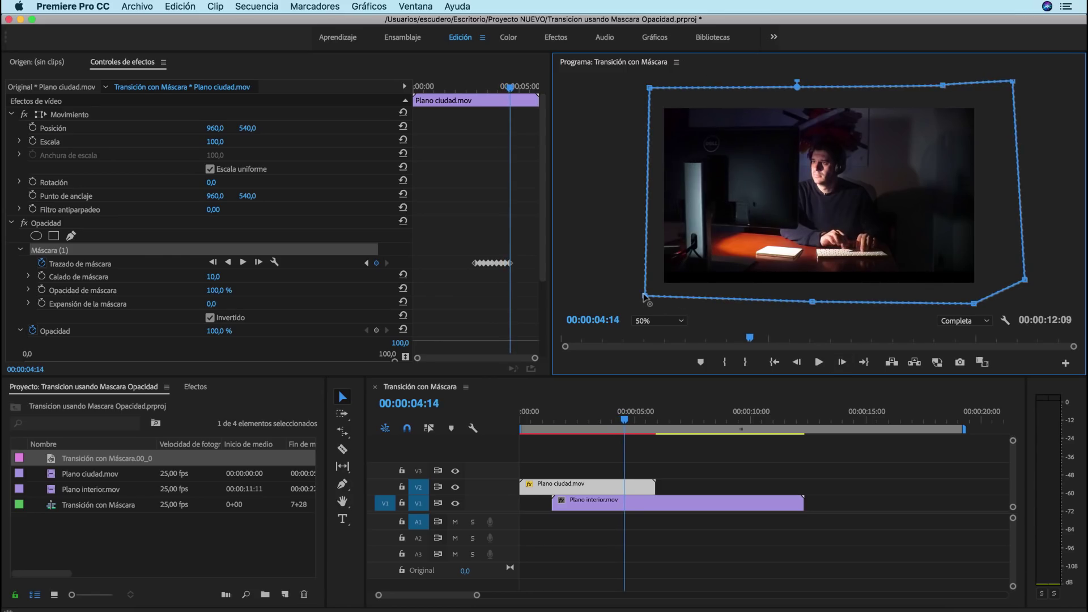
{"action": "left_click", "coordinate": [626, 424]}
{"action": "left_click_drag", "start_coordinate": [626, 423], "coordinate": [589, 424]}
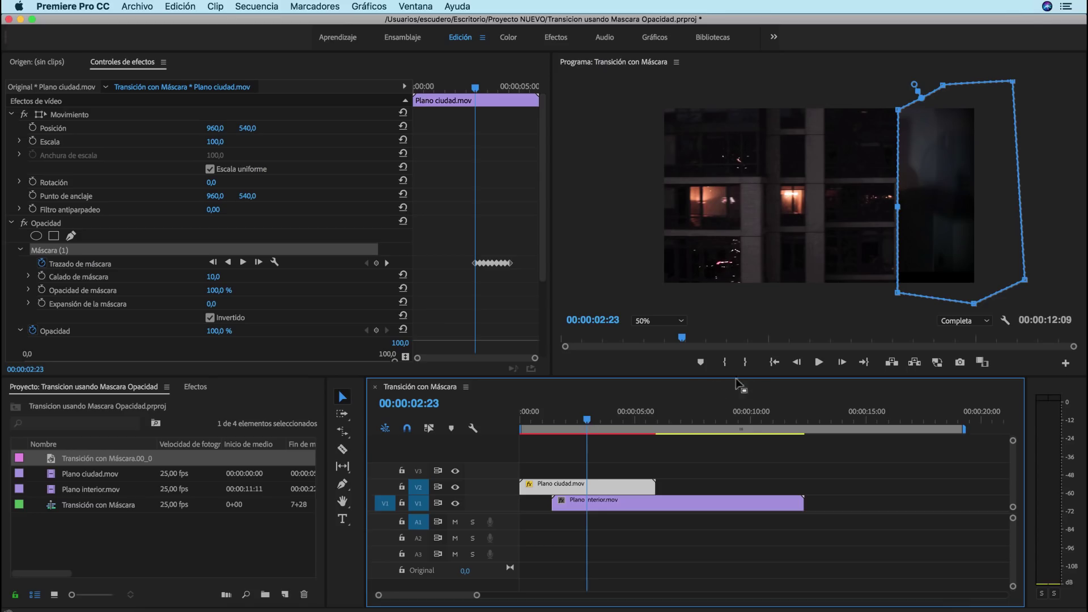
- Step back four frames and pull the mask's left edge right, keeping it vertical
{"action": "left_click", "coordinate": [796, 363]}
{"action": "left_click", "coordinate": [797, 362]}
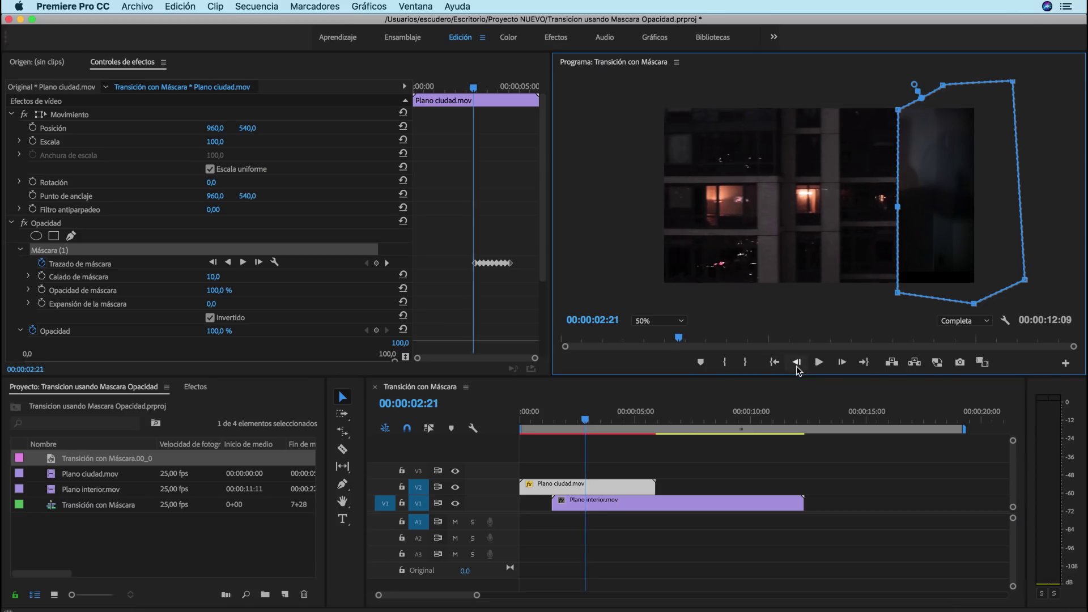
{"action": "left_click", "coordinate": [796, 362]}
{"action": "left_click", "coordinate": [797, 363]}
{"action": "left_click", "coordinate": [796, 363]}
{"action": "left_click_drag", "start_coordinate": [901, 110], "coordinate": [940, 91]}
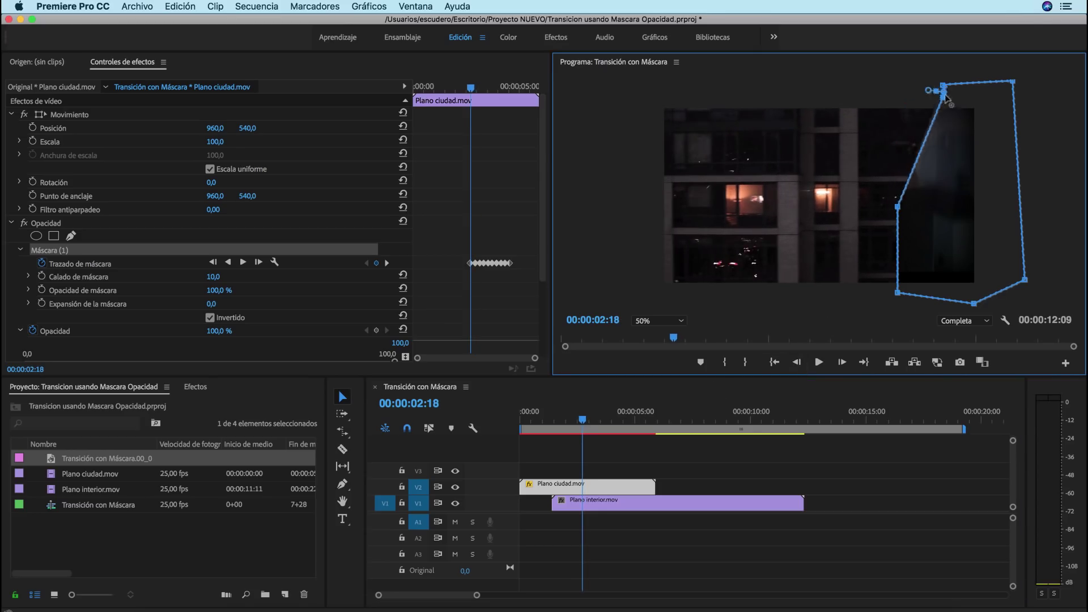
{"action": "left_click_drag", "start_coordinate": [897, 207], "coordinate": [940, 212]}
{"action": "left_click_drag", "start_coordinate": [898, 293], "coordinate": [941, 295]}
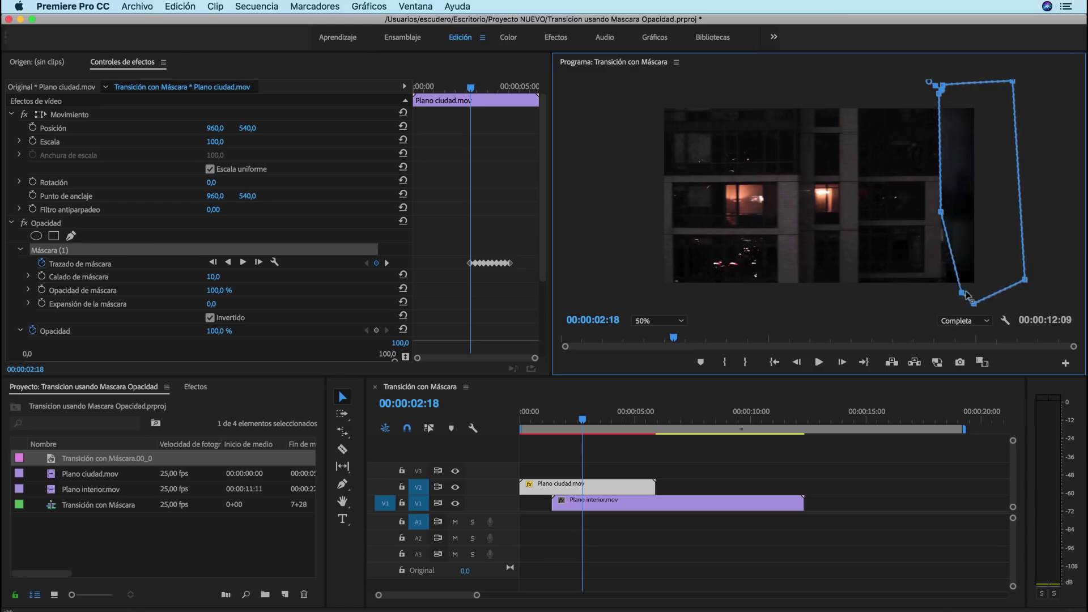
- Step back four more frames and shift the mask's left vertices further right
{"action": "left_click", "coordinate": [797, 362]}
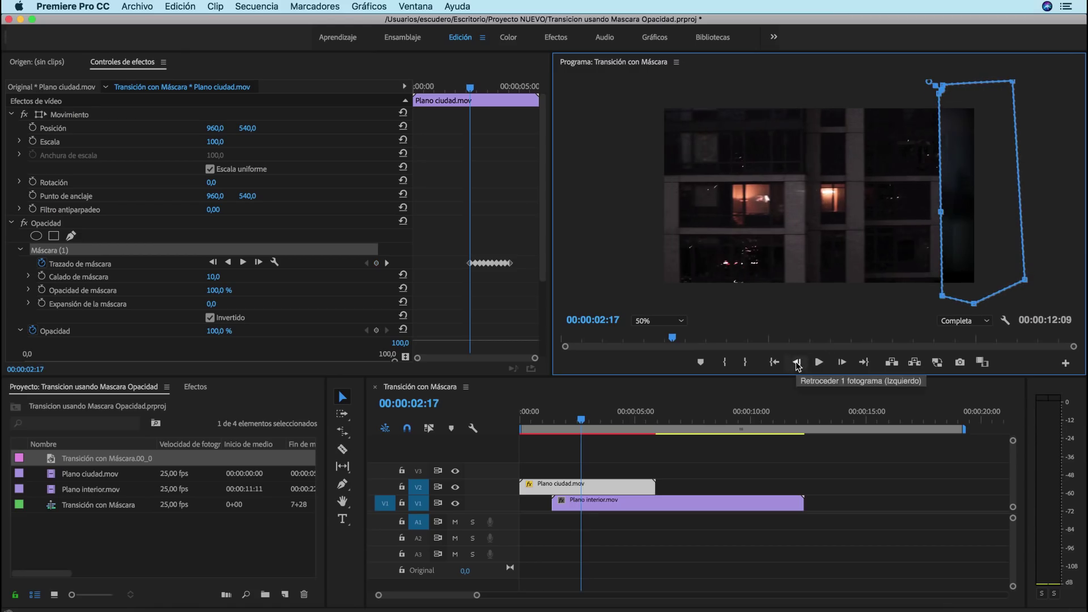
{"action": "left_click", "coordinate": [797, 362]}
{"action": "left_click", "coordinate": [798, 362]}
{"action": "left_click", "coordinate": [798, 362]}
- Go back one more frame, narrow the mask to a thin strip, and play the transition
{"action": "left_click", "coordinate": [798, 362]}
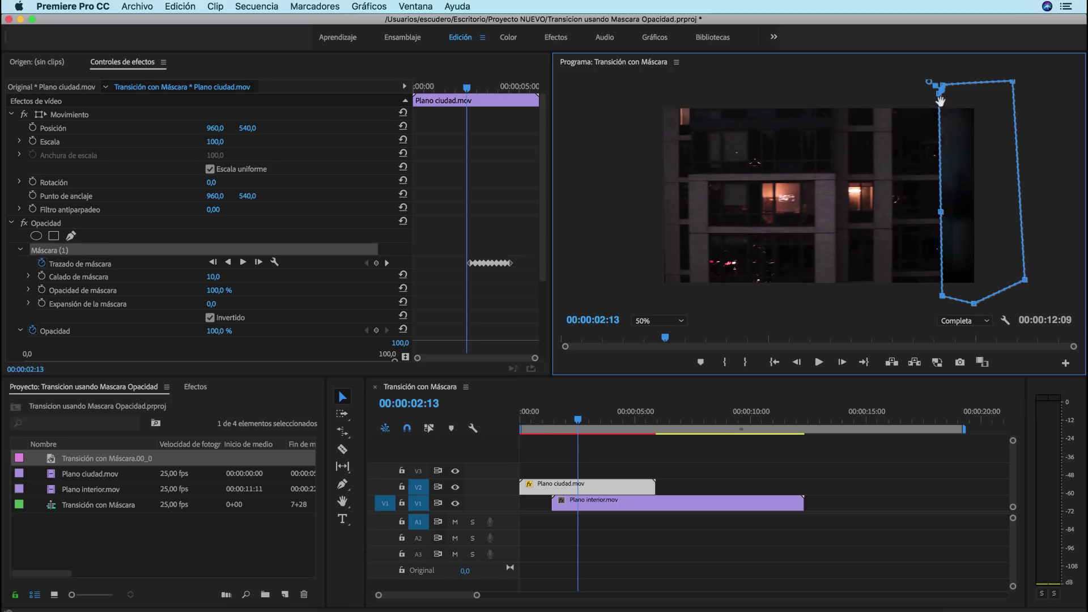
{"action": "left_click_drag", "start_coordinate": [939, 91], "coordinate": [974, 93]}
{"action": "left_click_drag", "start_coordinate": [940, 212], "coordinate": [971, 216]}
{"action": "left_click_drag", "start_coordinate": [942, 295], "coordinate": [972, 297]}
{"action": "left_click_drag", "start_coordinate": [973, 92], "coordinate": [993, 92]}
{"action": "left_click", "coordinate": [797, 362]}
{"action": "left_click", "coordinate": [798, 362]}
{"action": "left_click", "coordinate": [797, 362]}
{"action": "left_click", "coordinate": [798, 362]}
{"action": "left_click", "coordinate": [797, 362]}
{"action": "left_click_drag", "start_coordinate": [970, 216], "coordinate": [1000, 220]}
{"action": "left_click", "coordinate": [1002, 293]}
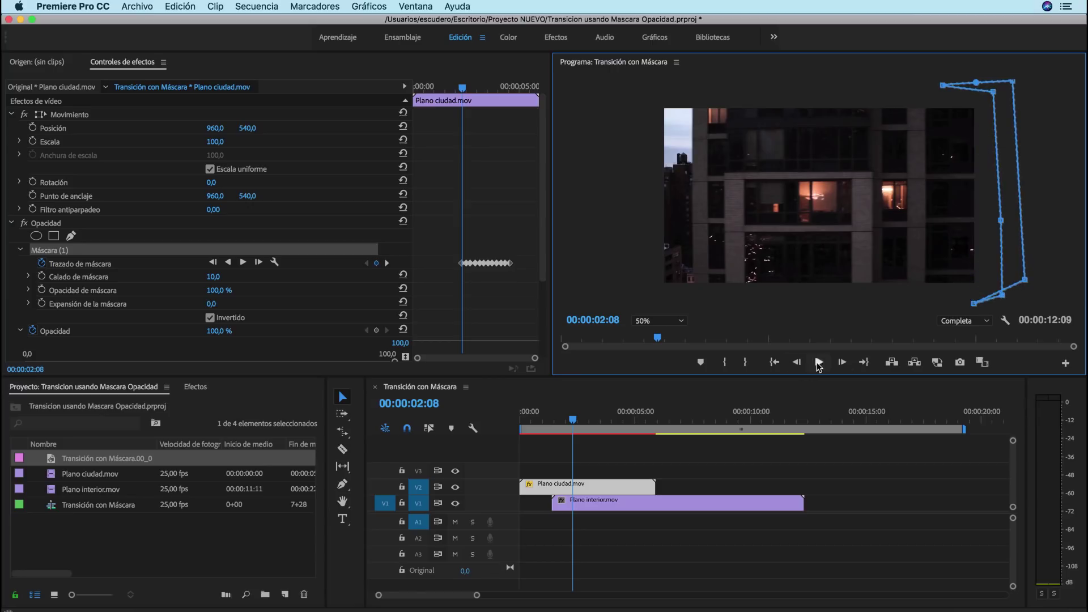
{"action": "left_click", "coordinate": [818, 362]}
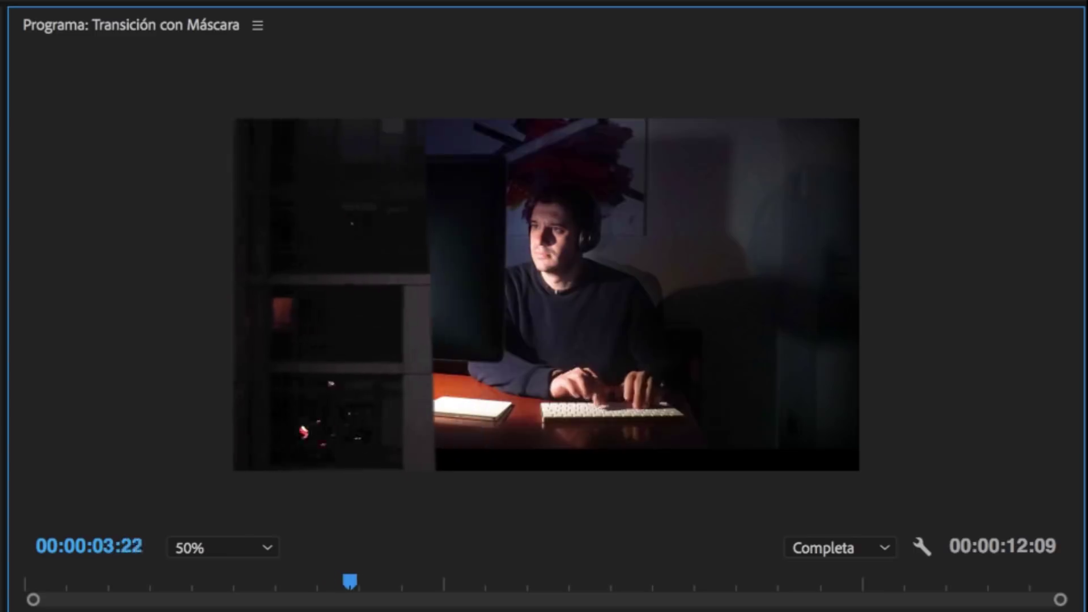
- Stop playback, return the playhead to 00:00:03:01 and set the monitor zoom to Ajustar
{"action": "left_click", "coordinate": [818, 363]}
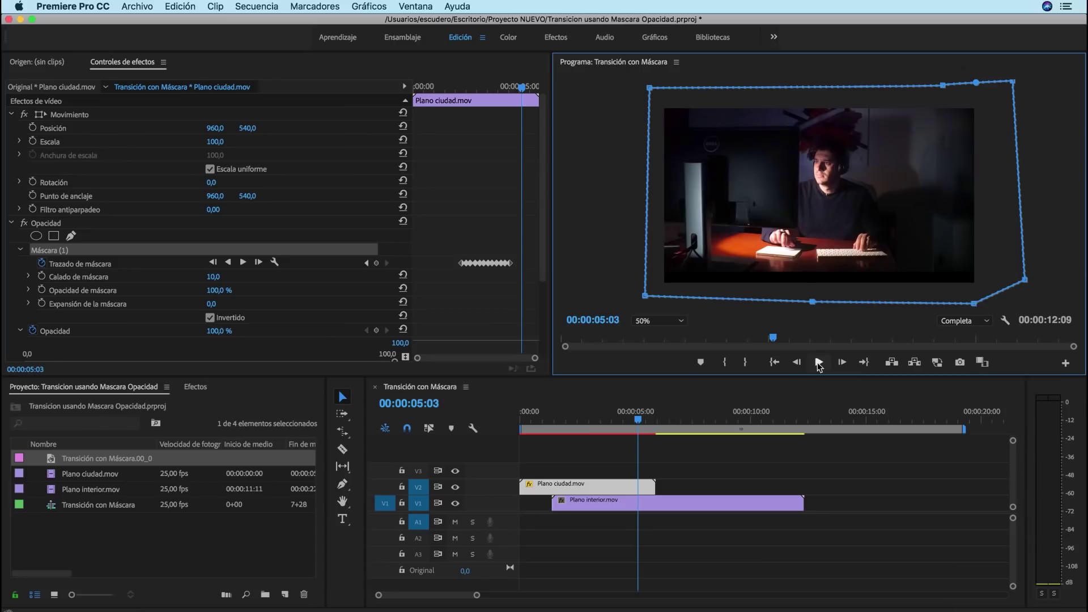
{"action": "left_click_drag", "start_coordinate": [637, 422], "coordinate": [589, 431]}
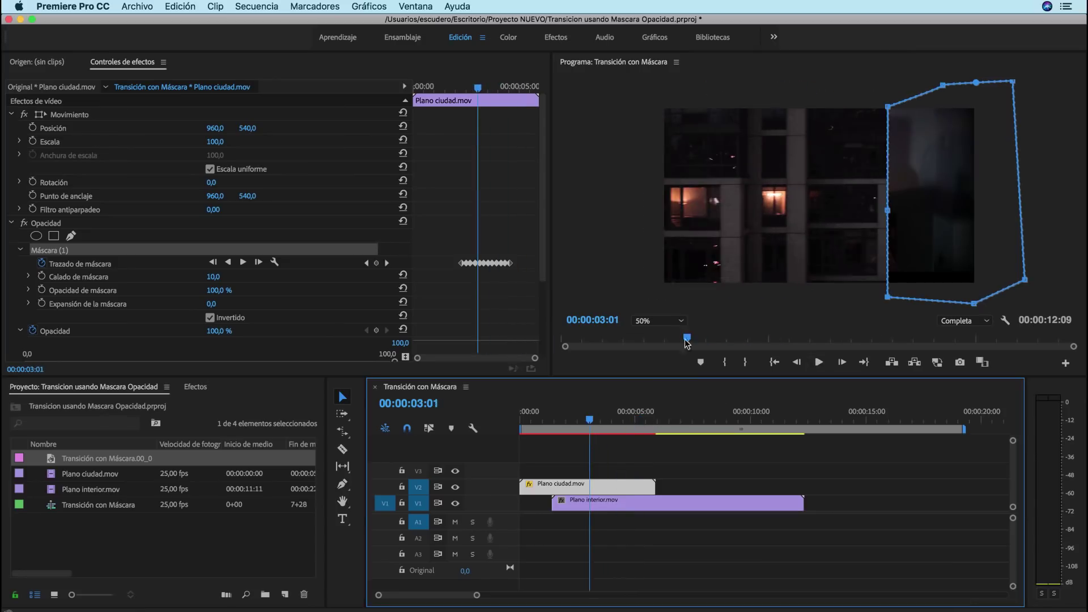
{"action": "left_click", "coordinate": [682, 321]}
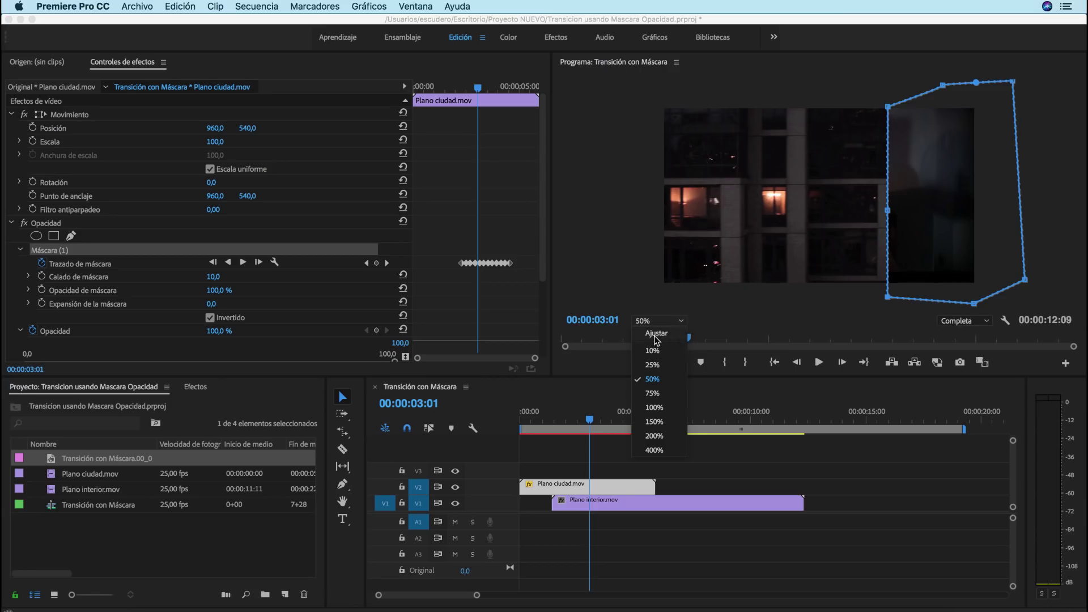
{"action": "left_click", "coordinate": [656, 333]}
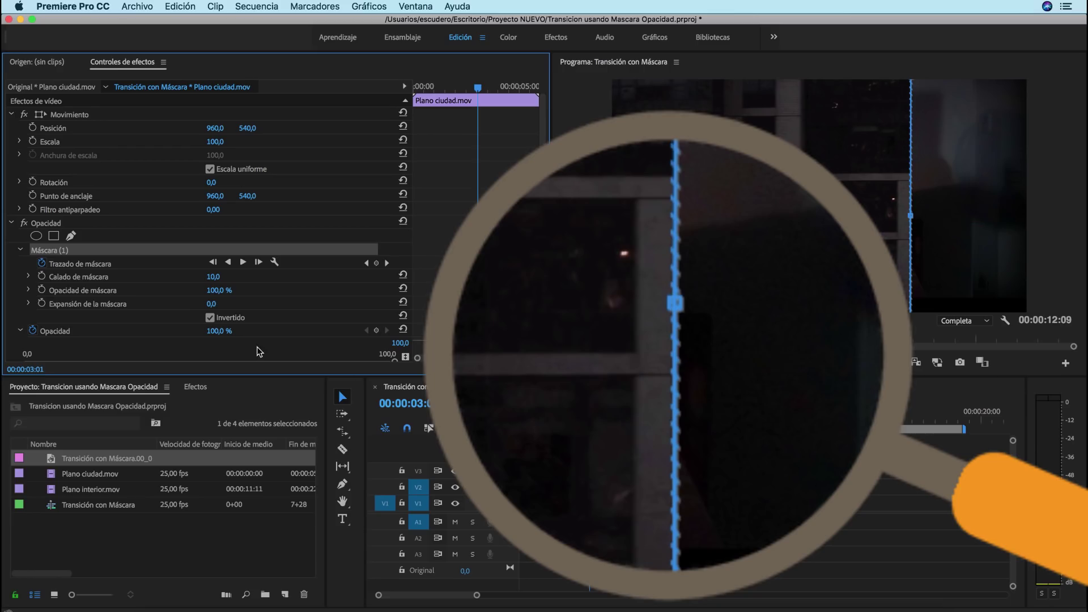
- Expand Calado de máscara and adjust the feather slider until it reads 12,0
{"action": "left_click", "coordinate": [28, 277]}
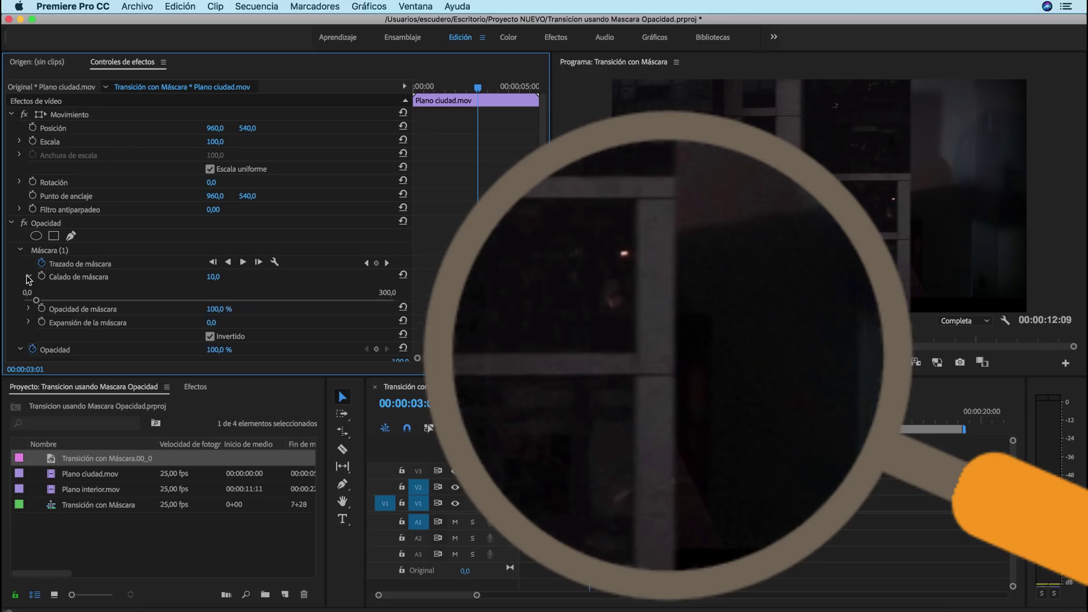
{"action": "left_click_drag", "start_coordinate": [38, 293], "coordinate": [24, 301]}
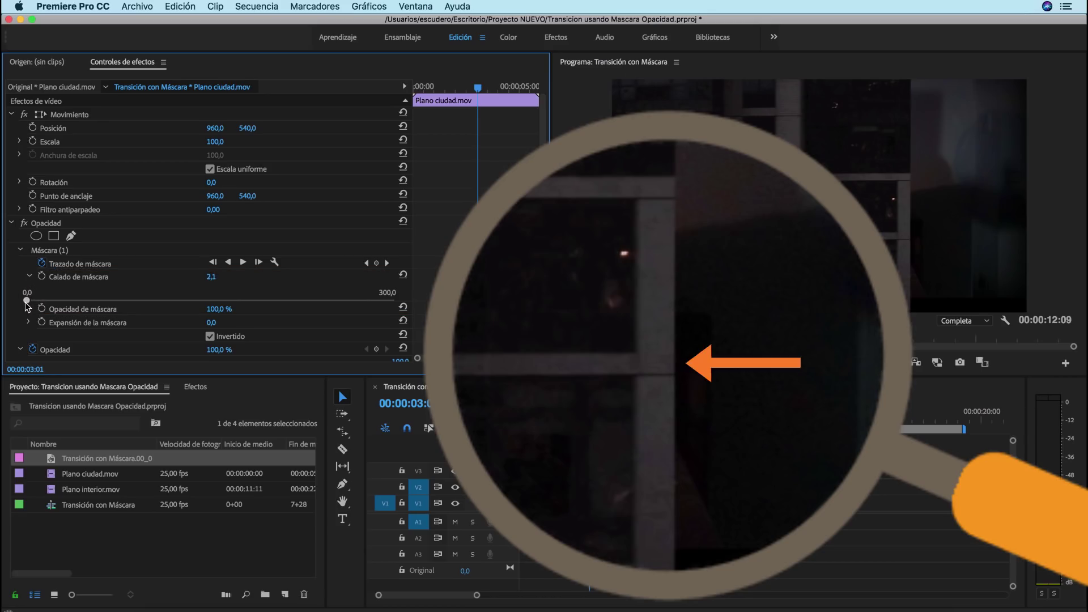
{"action": "left_click_drag", "start_coordinate": [25, 302], "coordinate": [37, 304]}
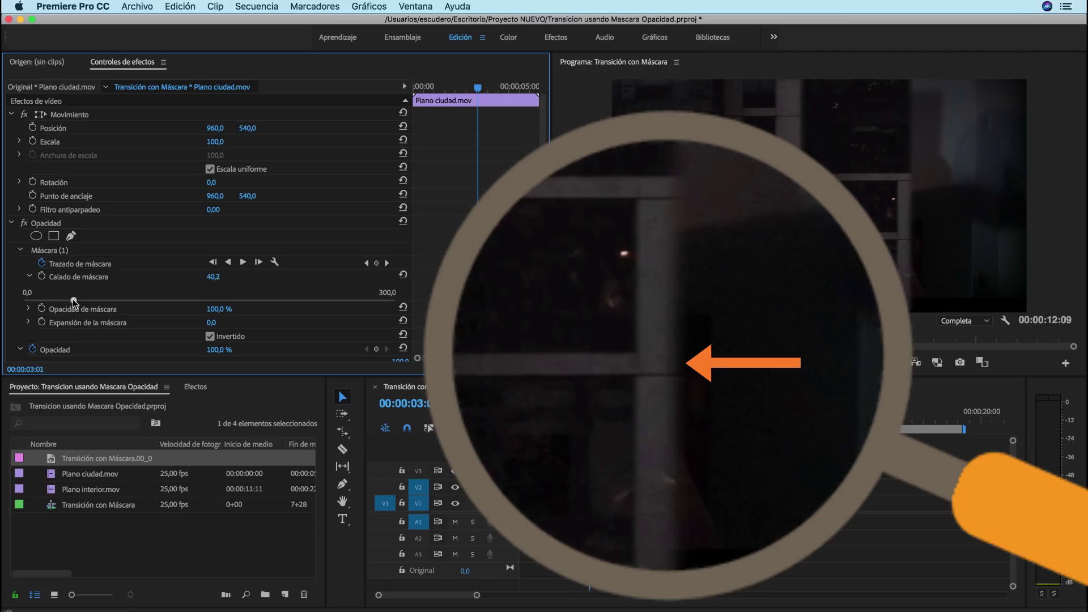
{"action": "left_click_drag", "start_coordinate": [79, 302], "coordinate": [63, 303]}
{"action": "left_click_drag", "start_coordinate": [61, 303], "coordinate": [49, 303]}
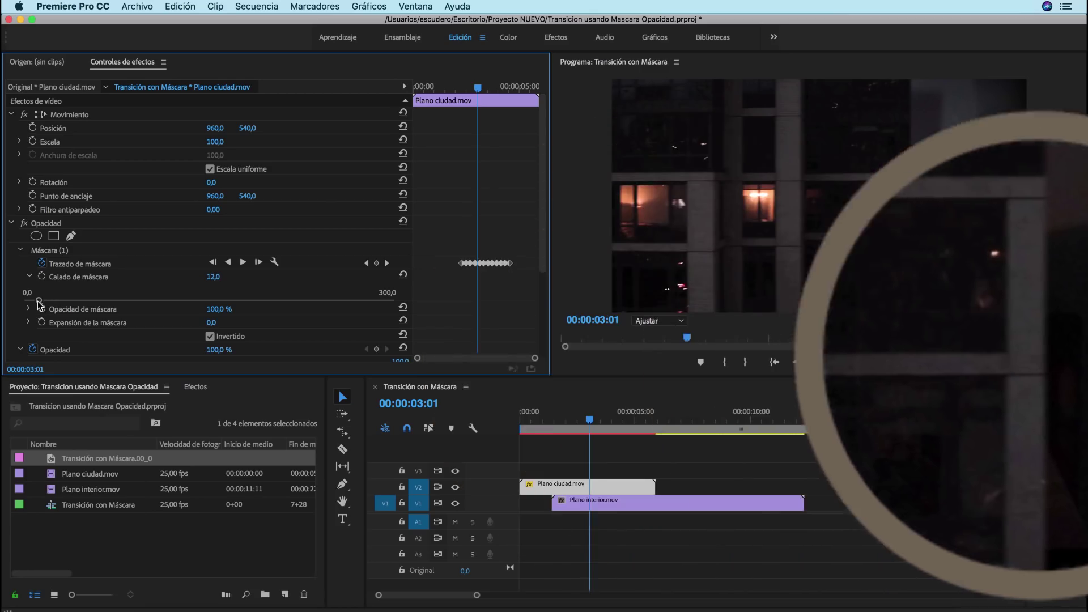
- Return the playhead to 00:00:00:00 and play the whole sequence full screen
{"action": "left_click", "coordinate": [497, 436]}
{"action": "key", "text": "Home"}
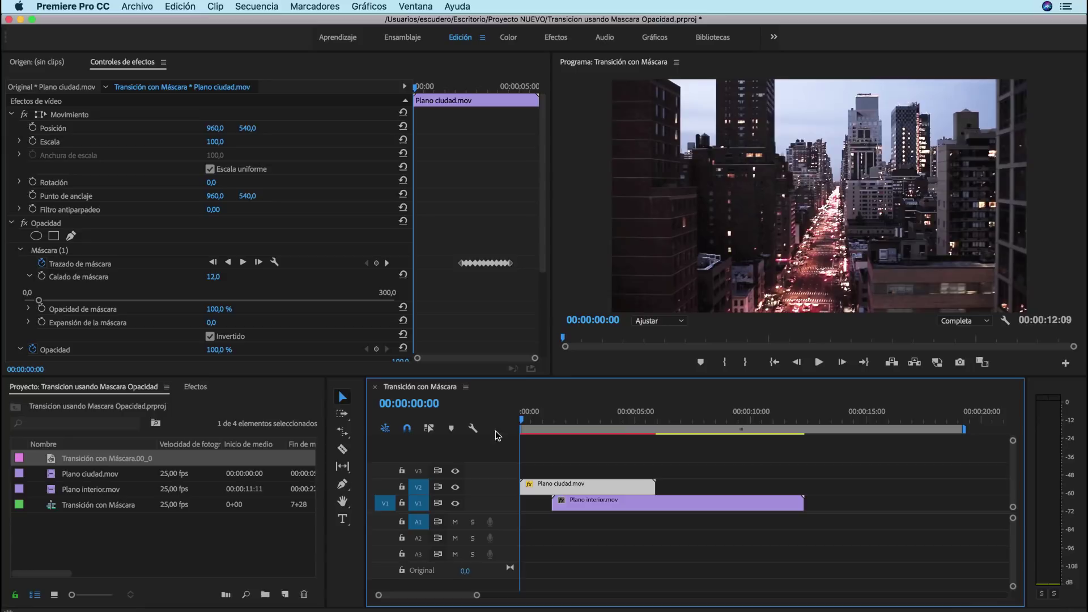
{"action": "left_click", "coordinate": [818, 365]}
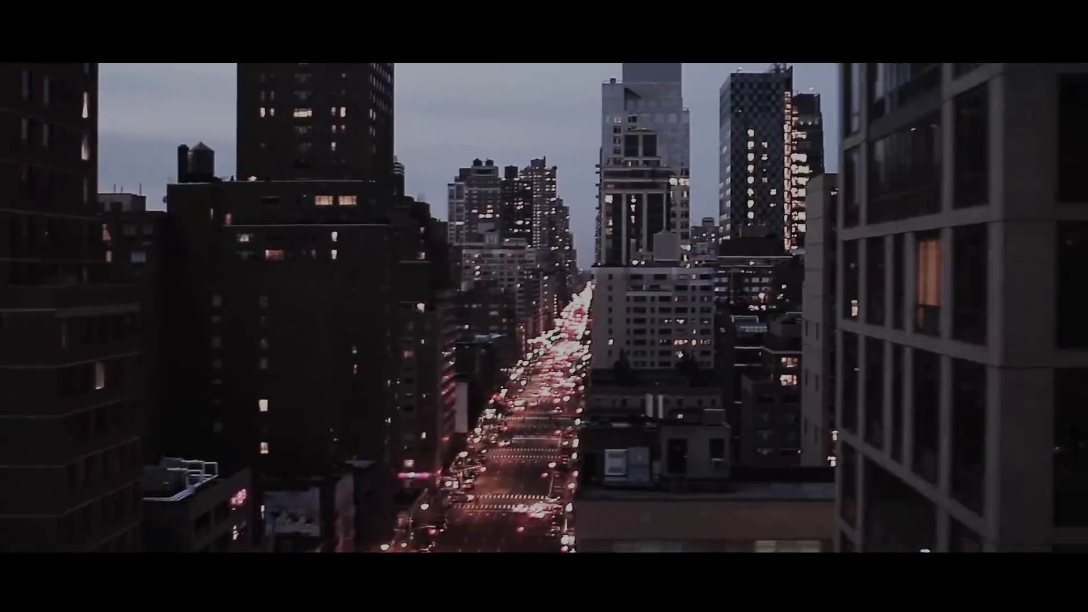